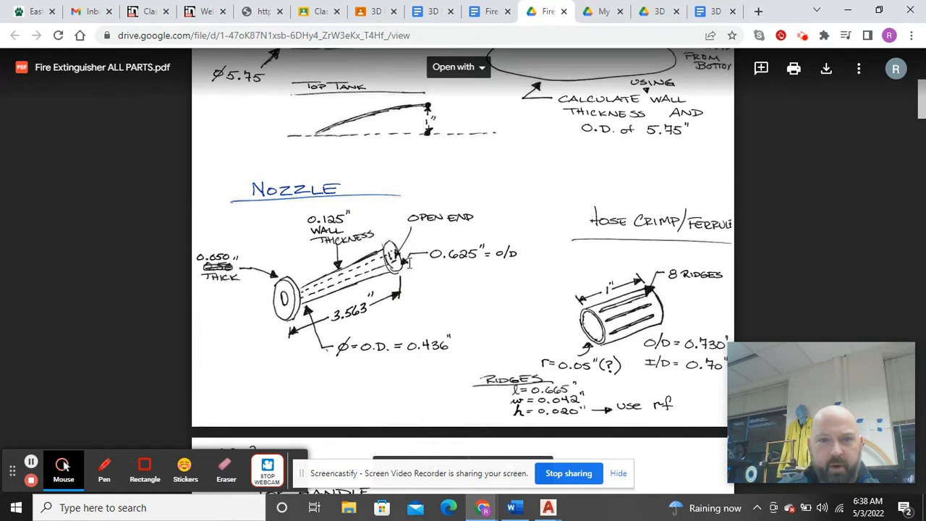
- Switch to the Fire Extinguisher_Spring_2022 drawing in AutoCAD and bring the nozzle model into view
{"action": "mouse_move", "coordinate": [523, 511]}
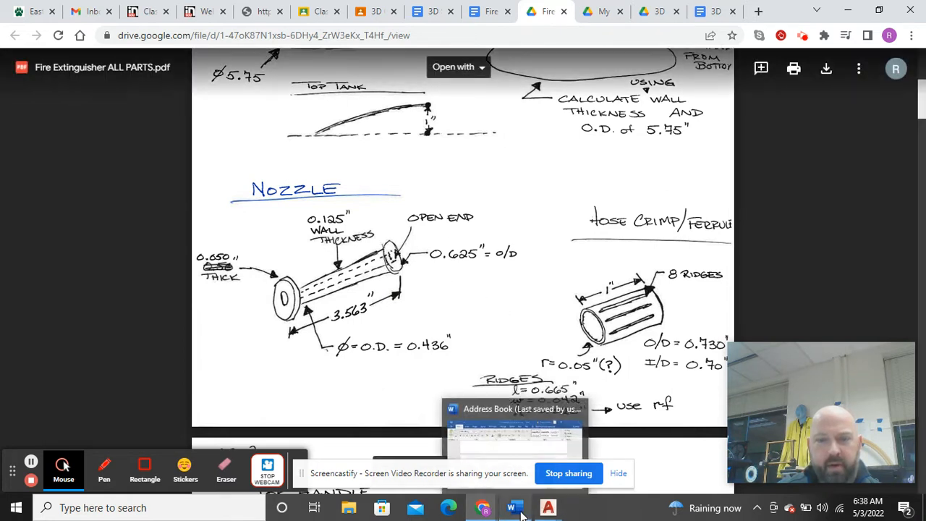
{"action": "mouse_move", "coordinate": [552, 510]}
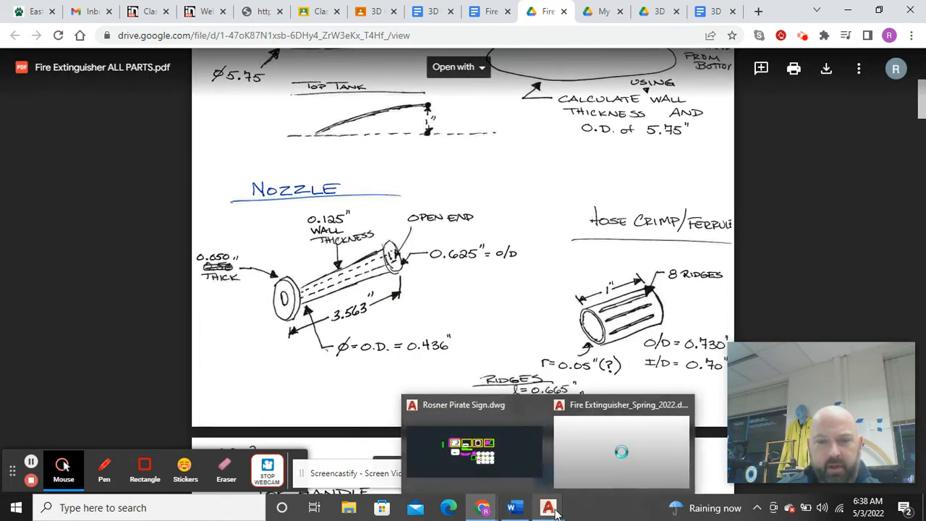
{"action": "left_click", "coordinate": [658, 460]}
{"action": "middle_click_drag", "start_coordinate": [664, 277], "coordinate": [432, 264]}
{"action": "middle_click_drag", "start_coordinate": [597, 347], "coordinate": [487, 345]}
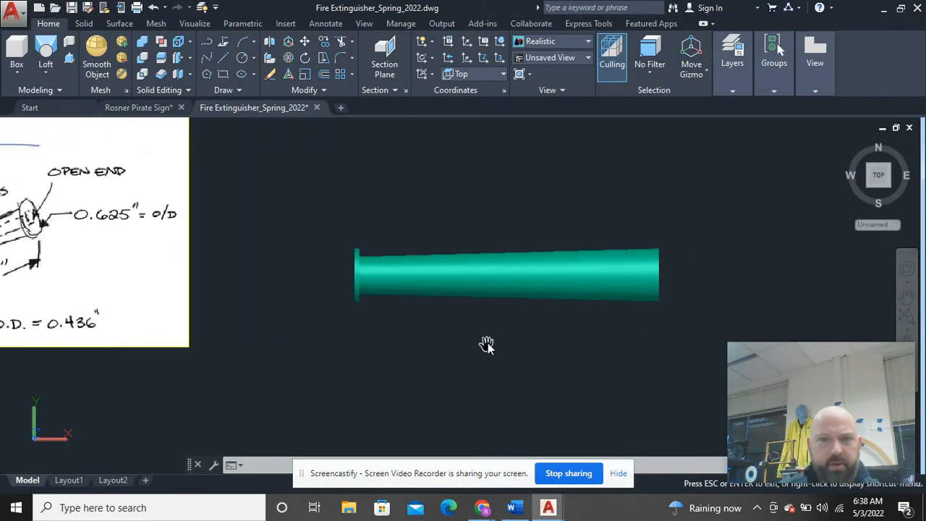
- Draw a circle with a diameter of 0.625 below the nozzle
{"action": "left_click", "coordinate": [242, 57]}
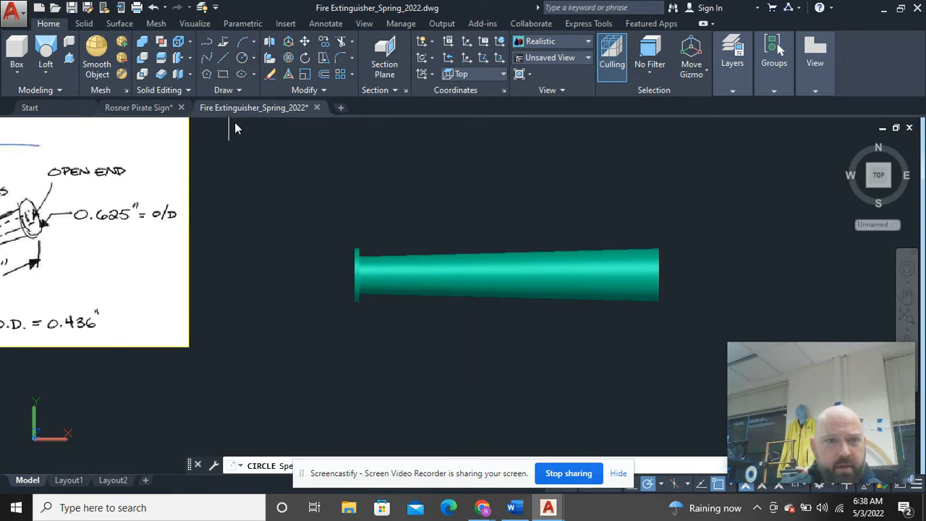
{"action": "left_click", "coordinate": [430, 362]}
{"action": "type", "text": "d"}
{"action": "key", "text": "Return"}
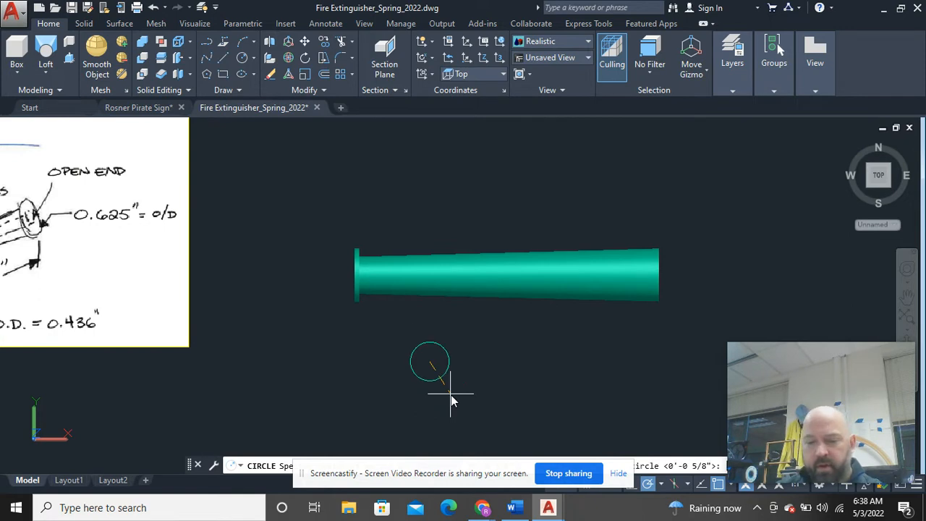
{"action": "type", "text": ".625"}
{"action": "key", "text": "Return"}
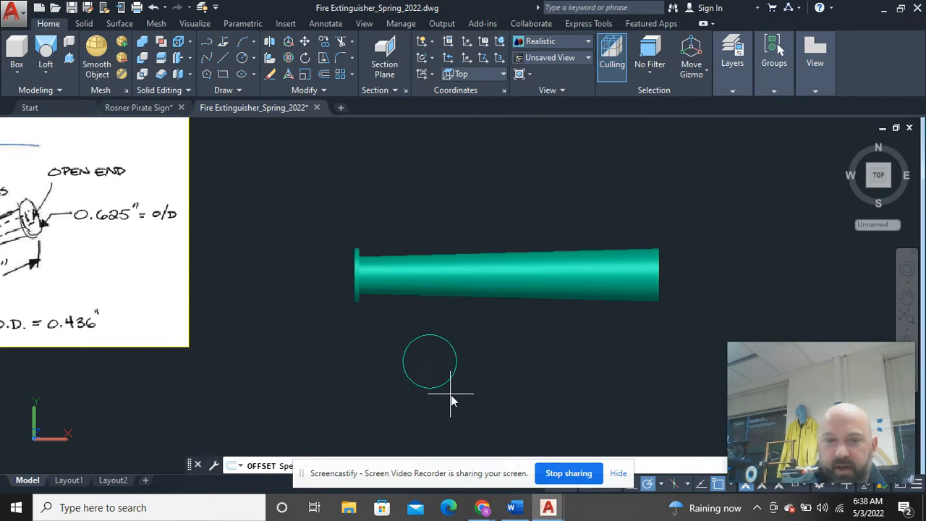
- Offset the 0.625 circle by the default distance, once outward and once inward
{"action": "key", "text": "Return"}
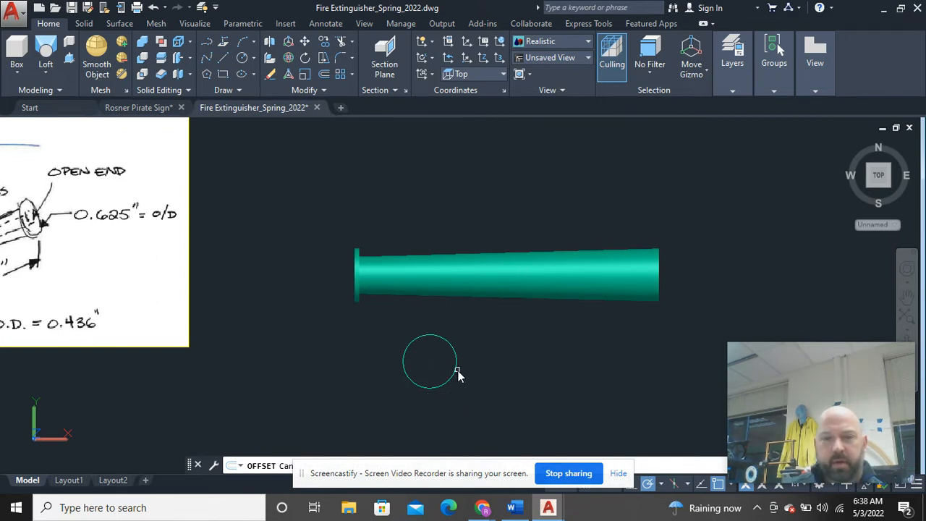
{"action": "left_click", "coordinate": [456, 371]}
{"action": "left_click", "coordinate": [383, 354]}
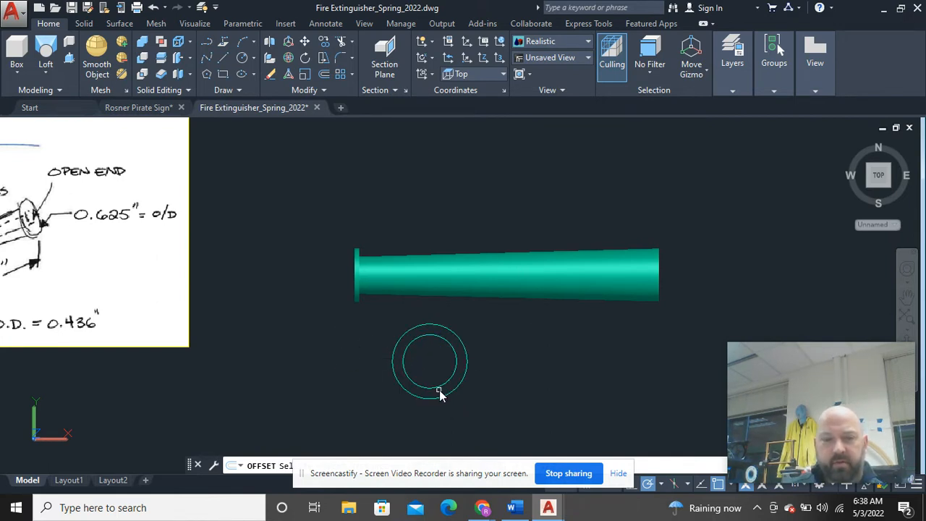
{"action": "left_click", "coordinate": [432, 336]}
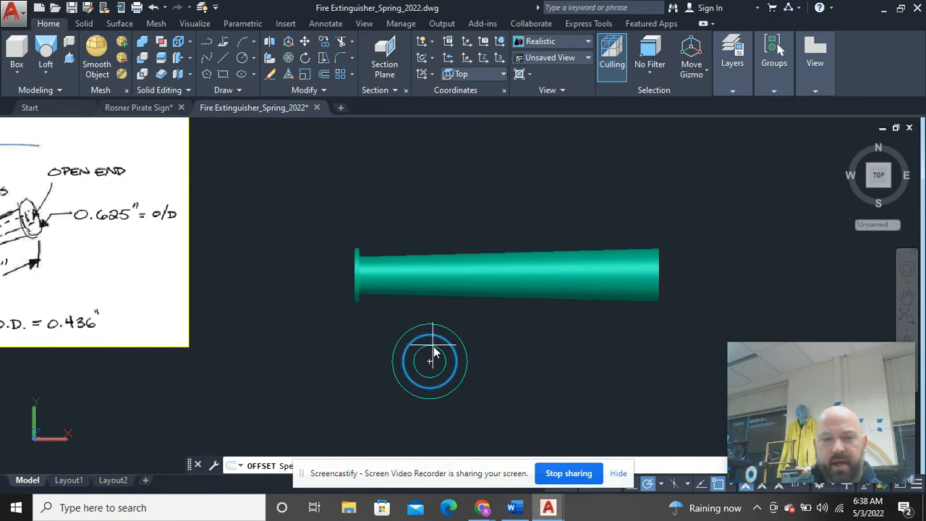
{"action": "right_click", "coordinate": [489, 336]}
{"action": "left_click", "coordinate": [514, 341]}
- Delete the outermost of the three concentric circles
{"action": "left_click", "coordinate": [467, 361]}
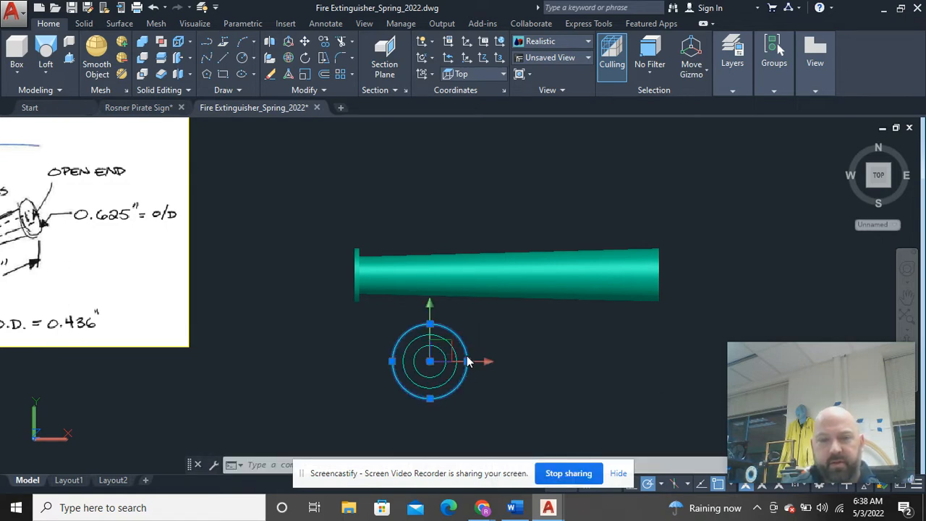
{"action": "key", "text": "Escape"}
{"action": "scroll", "coordinate": [456, 395], "scroll_direction": "up", "scroll_amount": 2}
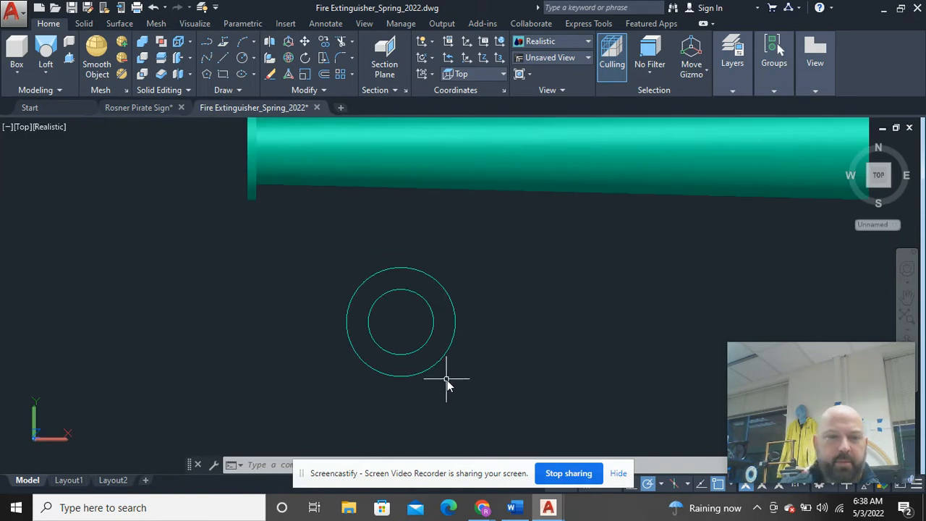
{"action": "left_click", "coordinate": [223, 61]}
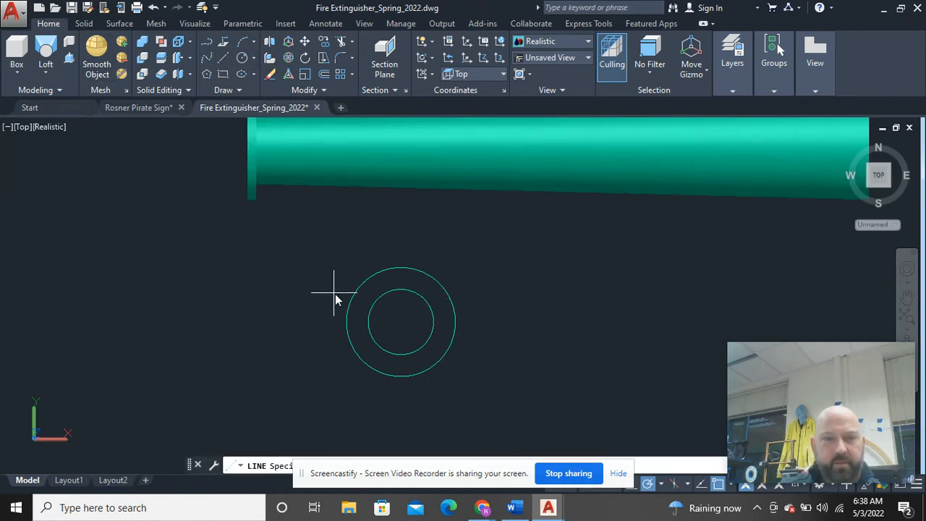
{"action": "left_click", "coordinate": [364, 244]}
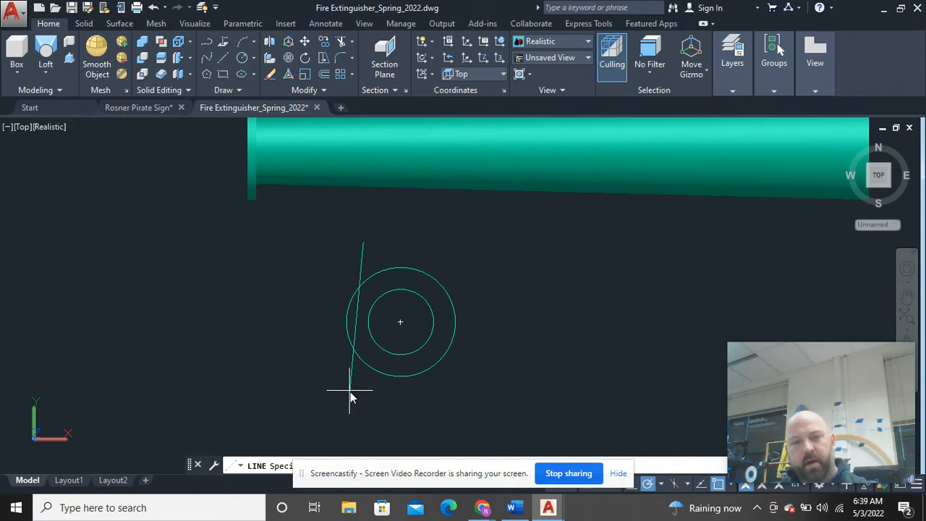
{"action": "key", "text": "Escape"}
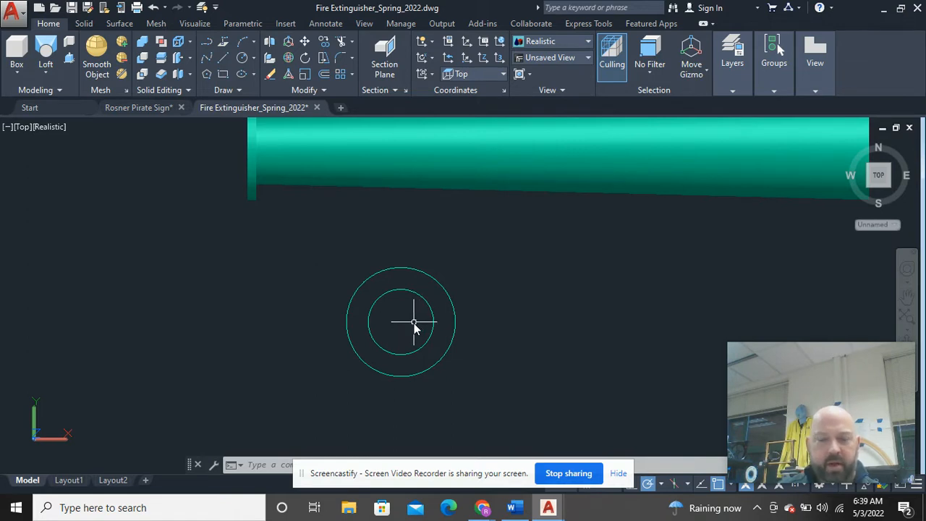
- Offset the inner circle outward so the new circle lies midway between the two concentric circles
{"action": "type", "text": "OFFSET Sel"}
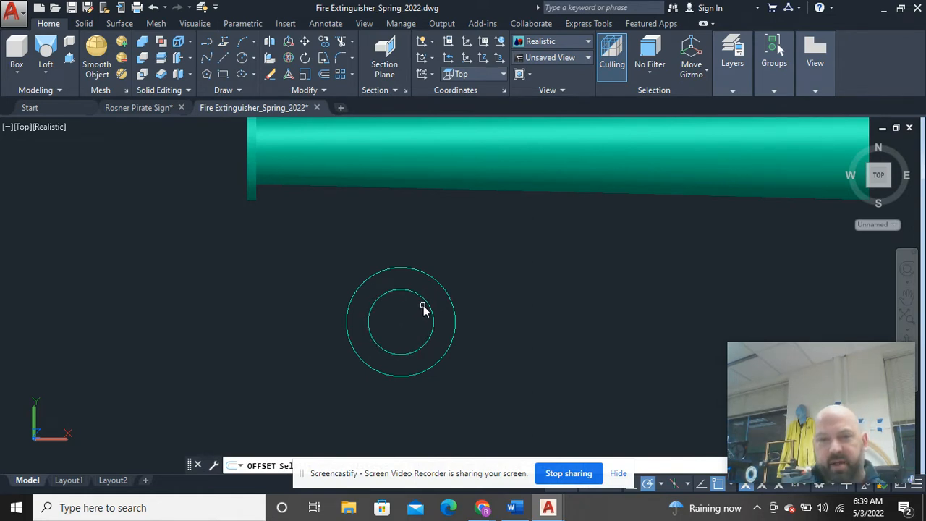
{"action": "left_click", "coordinate": [423, 302]}
{"action": "left_click", "coordinate": [521, 277]}
{"action": "right_click", "coordinate": [522, 278]}
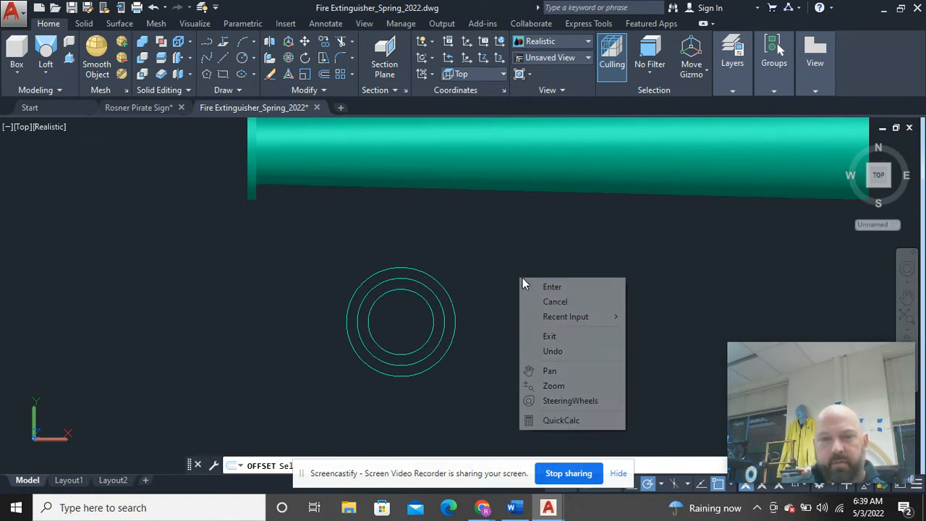
{"action": "left_click", "coordinate": [526, 288]}
- Move the middle circle to the Construction layer
{"action": "left_click", "coordinate": [439, 310]}
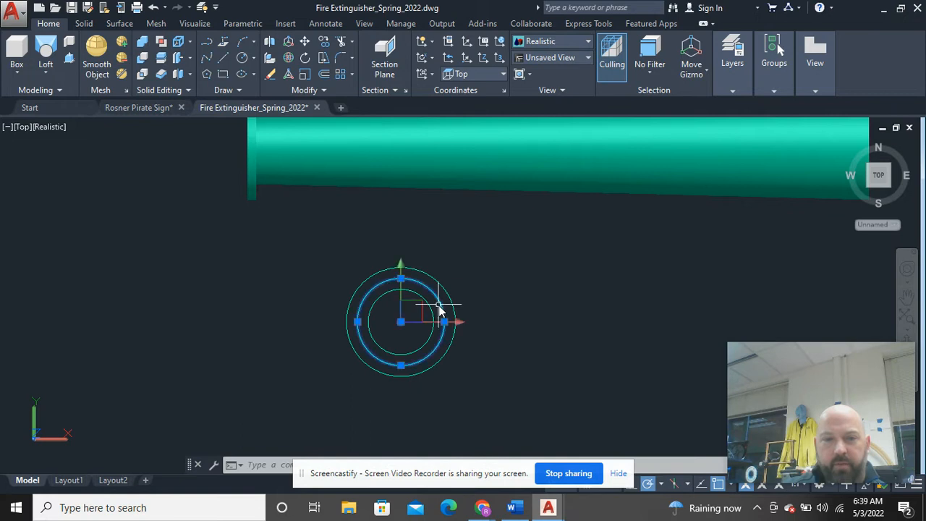
{"action": "left_click", "coordinate": [738, 88]}
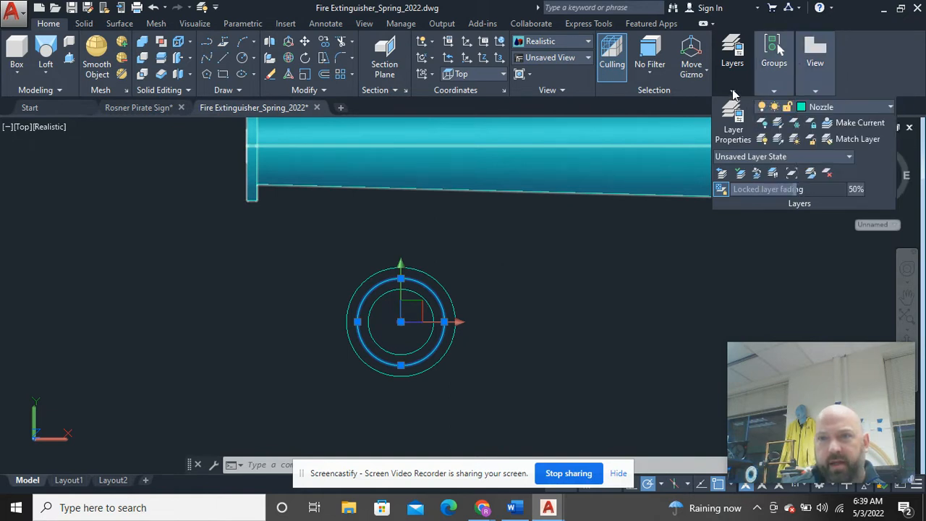
{"action": "left_click", "coordinate": [861, 109]}
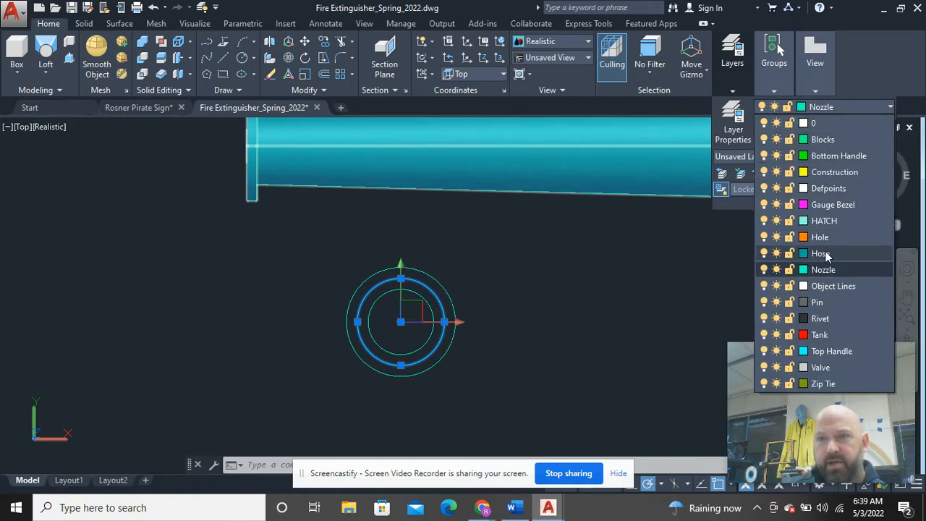
{"action": "left_click", "coordinate": [835, 171]}
{"action": "key", "text": "Escape"}
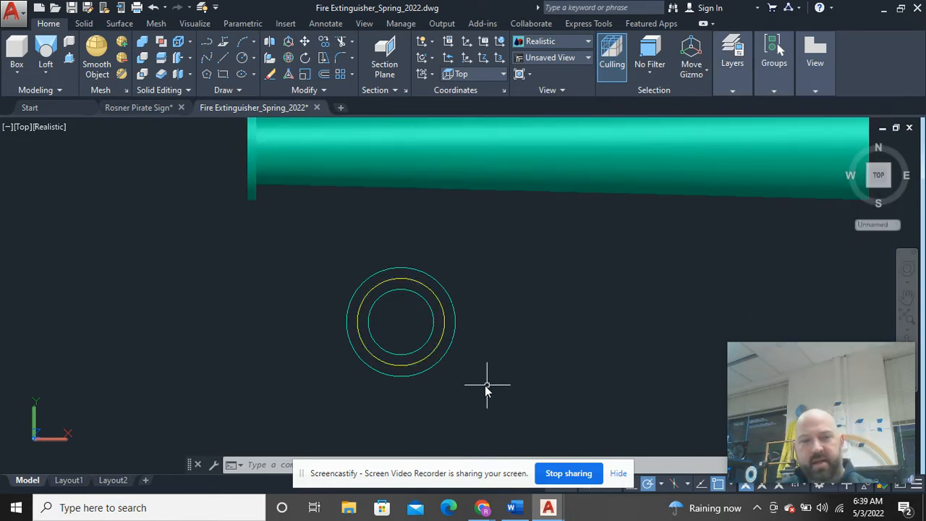
- Delete the outer and inner circles, keeping only the yellow construction circle
{"action": "left_click", "coordinate": [445, 339]}
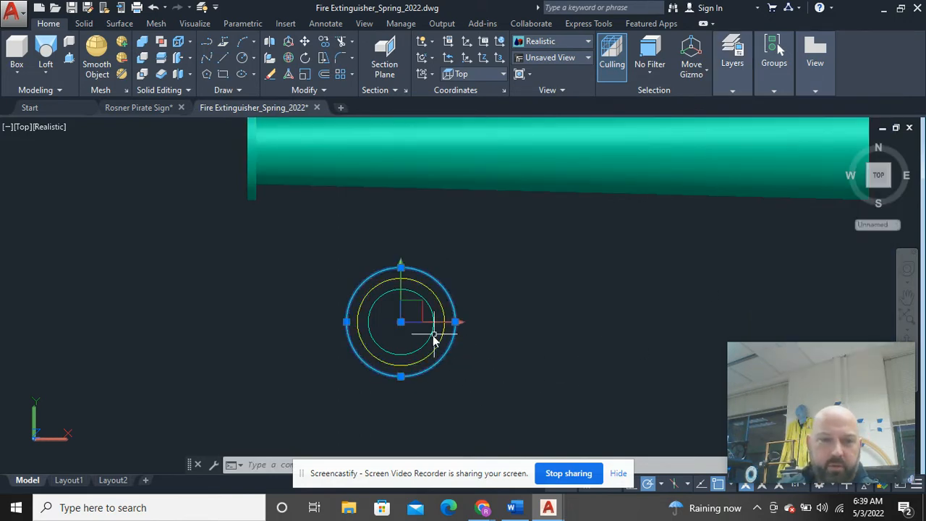
{"action": "left_click", "coordinate": [434, 333]}
{"action": "key", "text": "Delete"}
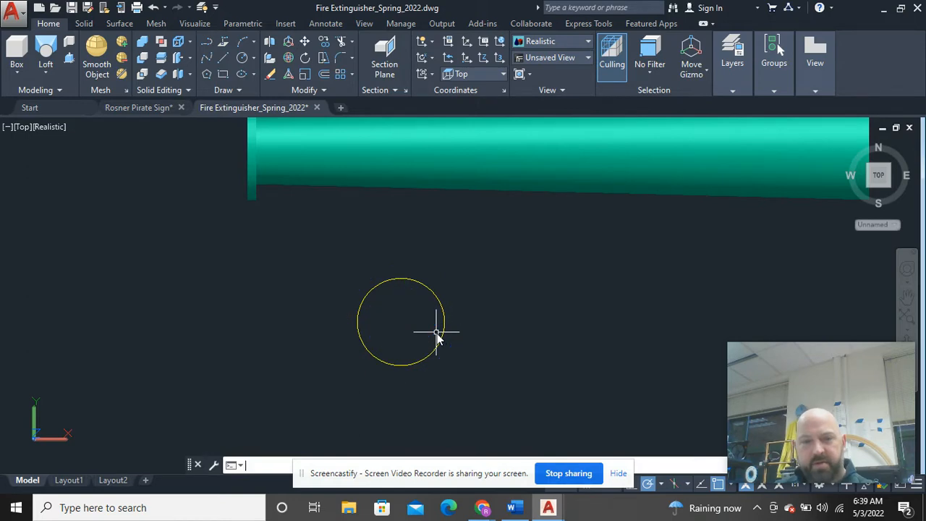
- Draw a large rectangle below the nozzle, beside the construction circle
{"action": "scroll", "coordinate": [449, 339], "scroll_direction": "down", "scroll_amount": 3}
{"action": "middle_click_drag", "start_coordinate": [490, 338], "coordinate": [375, 331]}
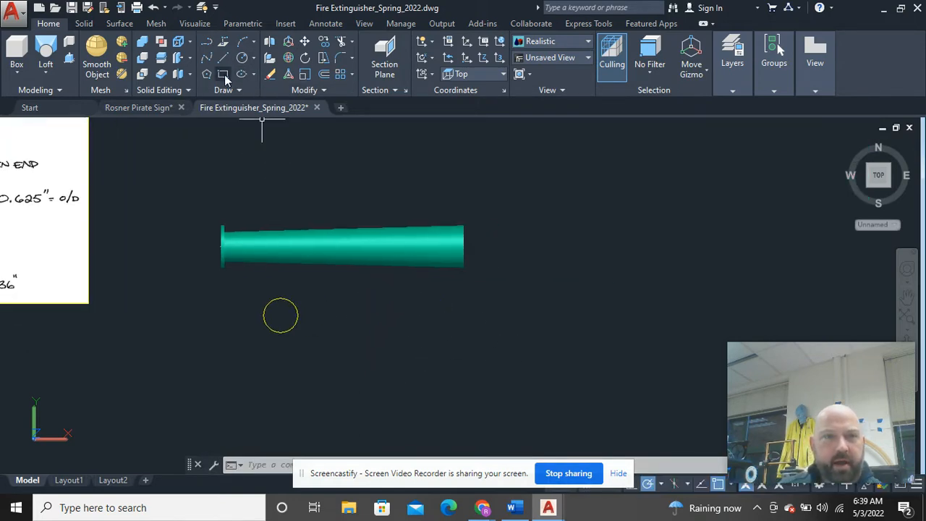
{"action": "type", "text": "rec"}
{"action": "key", "text": "Return"}
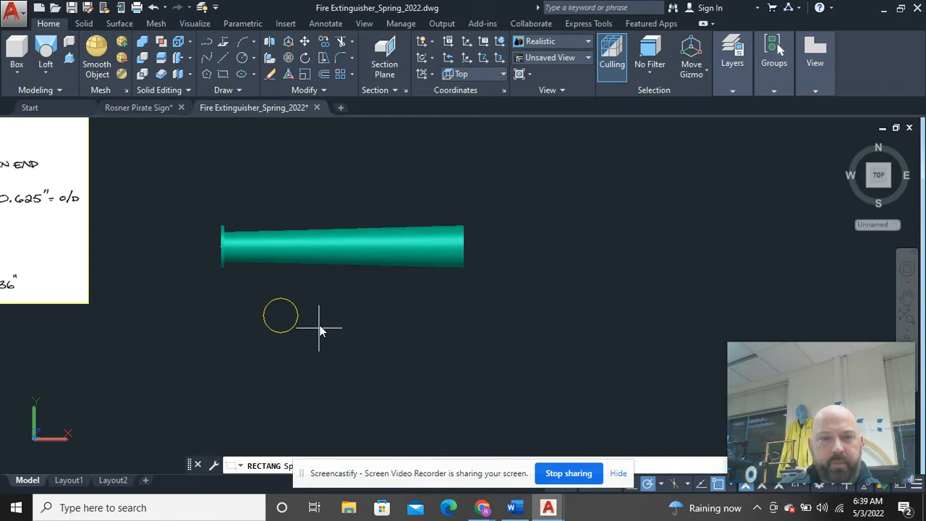
{"action": "left_click", "coordinate": [345, 292]}
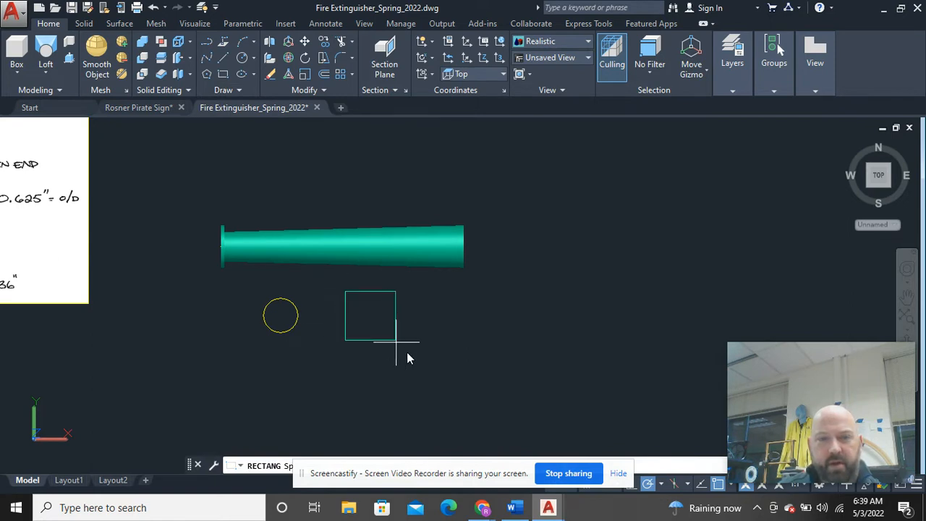
{"action": "left_click", "coordinate": [556, 432]}
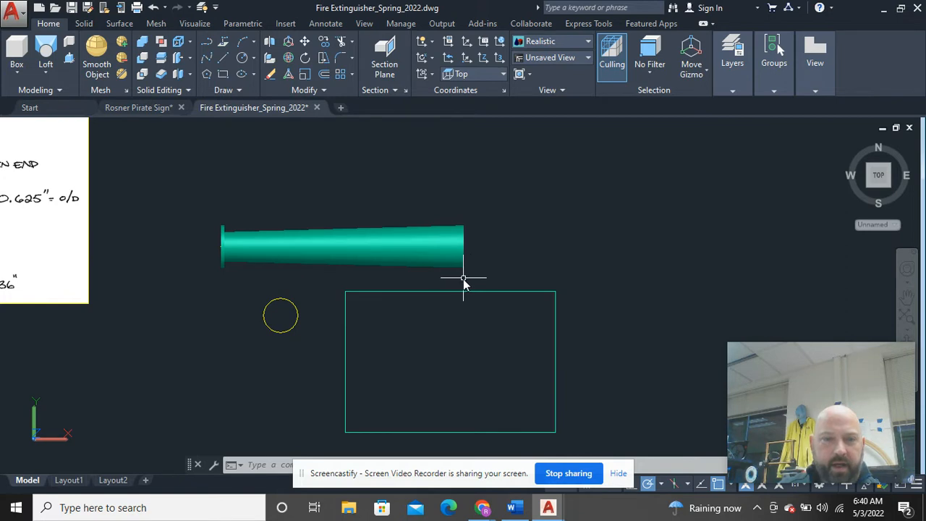
{"action": "mouse_move", "coordinate": [463, 277]}
{"action": "left_mouse_down"}
{"action": "mouse_move", "coordinate": [388, 277]}
{"action": "mouse_move", "coordinate": [380, 242]}
{"action": "mouse_move", "coordinate": [406, 237]}
{"action": "mouse_move", "coordinate": [395, 233]}
{"action": "mouse_move", "coordinate": [369, 276]}
{"action": "mouse_move", "coordinate": [400, 282]}
{"action": "left_mouse_up"}
{"action": "key", "text": "Escape"}
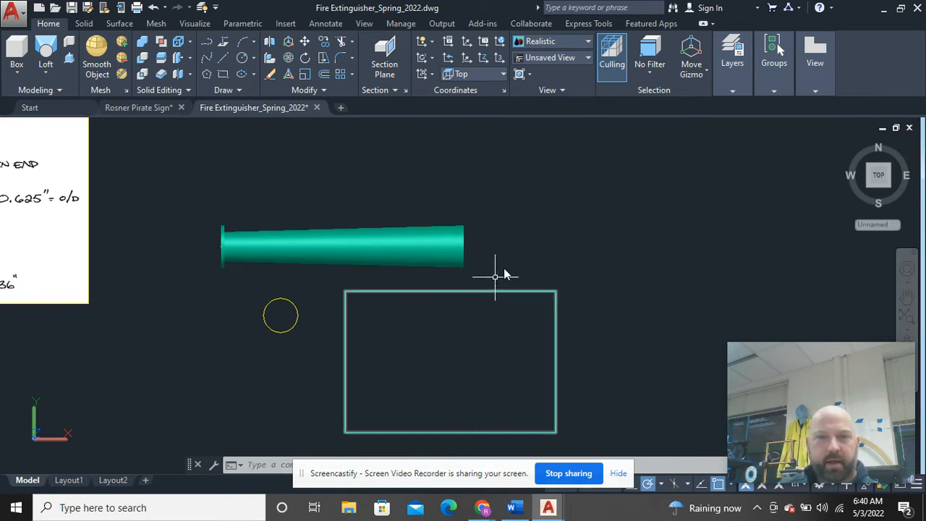
- Make Construction the current layer
{"action": "mouse_move", "coordinate": [741, 93]}
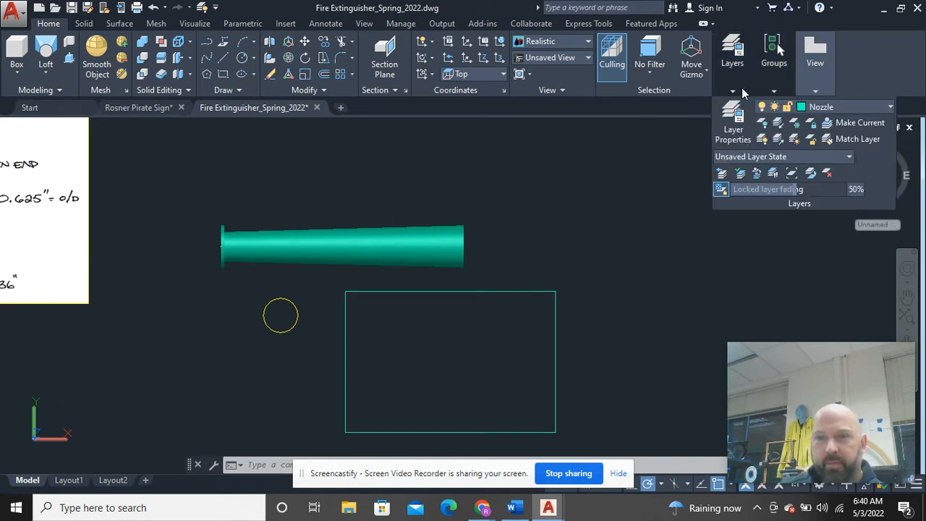
{"action": "left_click", "coordinate": [845, 106]}
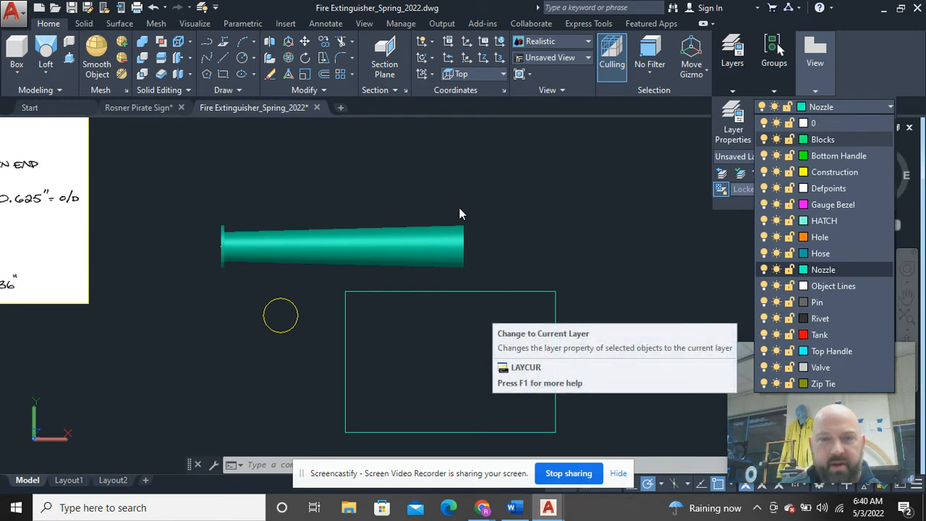
{"action": "left_click", "coordinate": [858, 175]}
- Move the rectangle to the Construction layer
{"action": "left_click", "coordinate": [508, 286]}
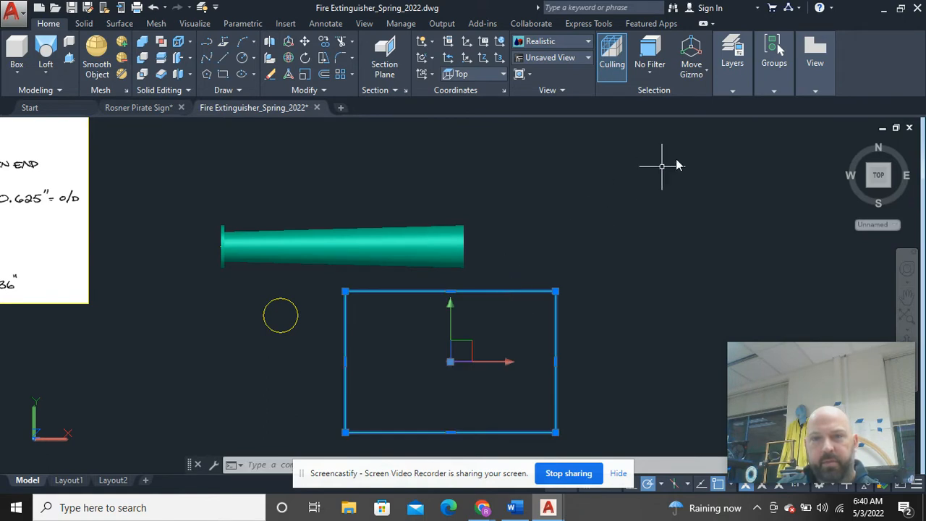
{"action": "left_click", "coordinate": [737, 90]}
{"action": "left_click", "coordinate": [841, 110]}
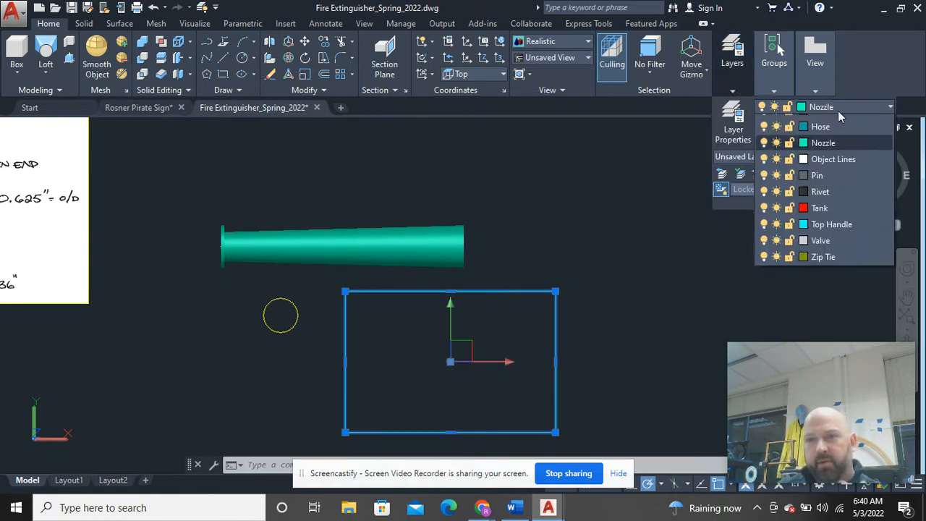
{"action": "left_click", "coordinate": [836, 177]}
{"action": "key", "text": "Escape"}
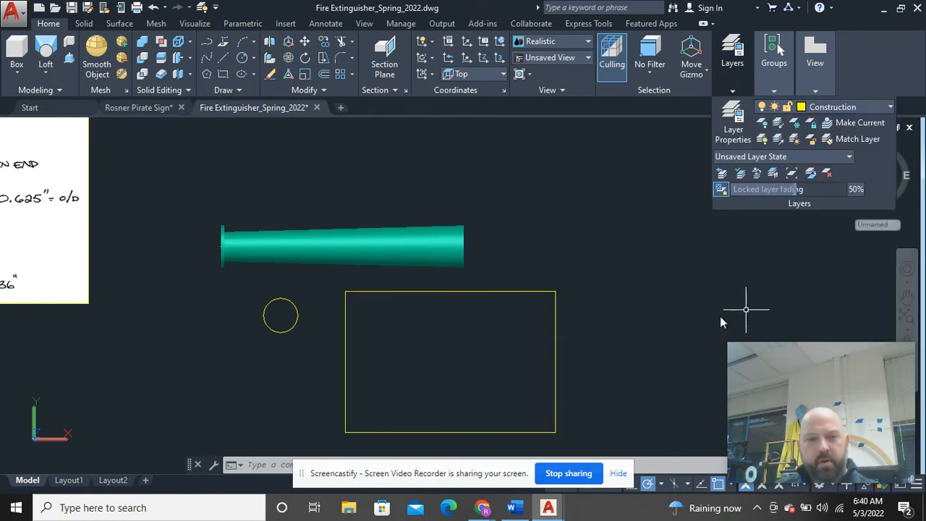
- Draw a diagonal line across the rectangle from its upper-left corner to its lower-right corner
{"action": "type", "text": "l"}
{"action": "key", "text": "Return"}
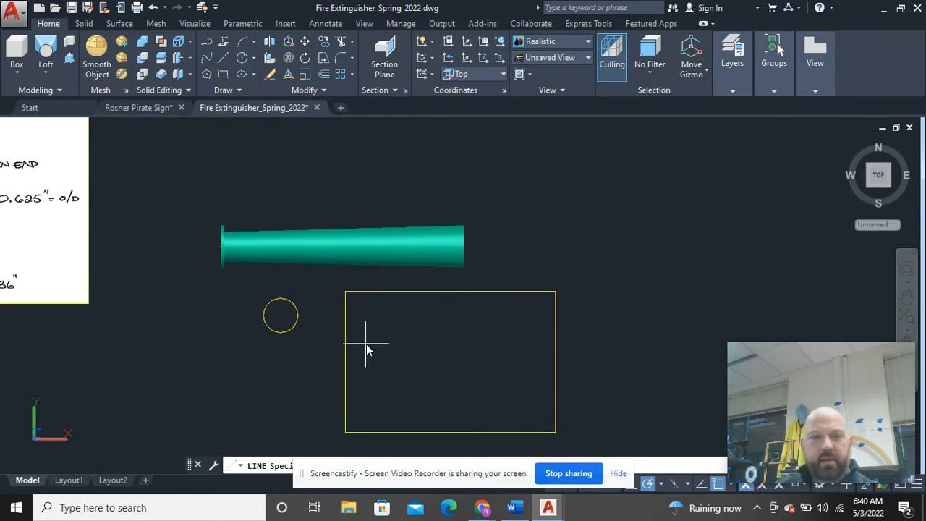
{"action": "left_click", "coordinate": [345, 292]}
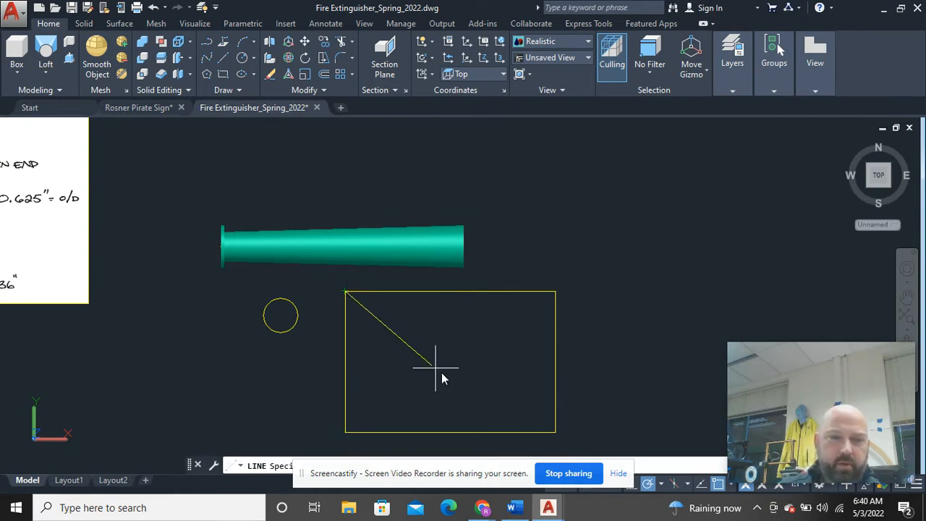
{"action": "left_click", "coordinate": [555, 433]}
{"action": "right_click", "coordinate": [601, 215]}
{"action": "left_click", "coordinate": [628, 236]}
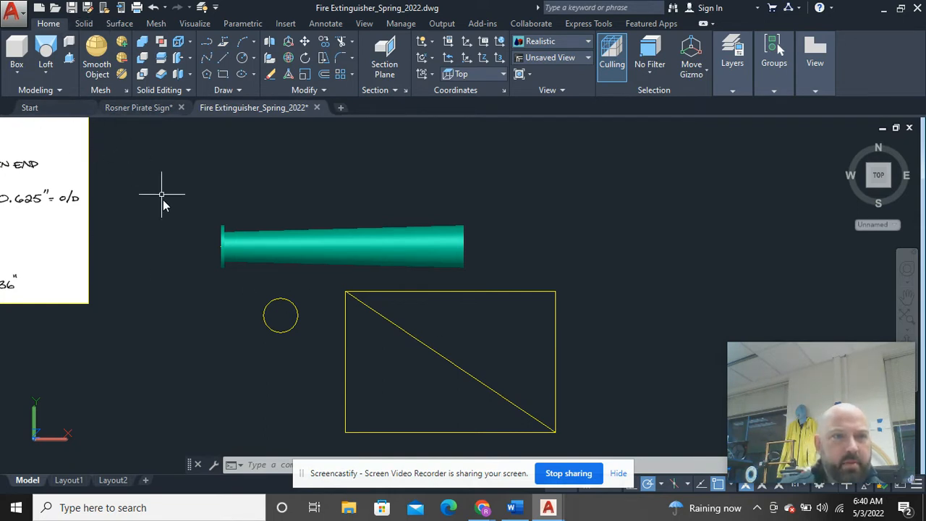
- Switch the model view to SE Isometric and frame the nozzle together with the construction circle and rectangle
{"action": "scroll", "coordinate": [166, 245], "scroll_direction": "down", "scroll_amount": 4}
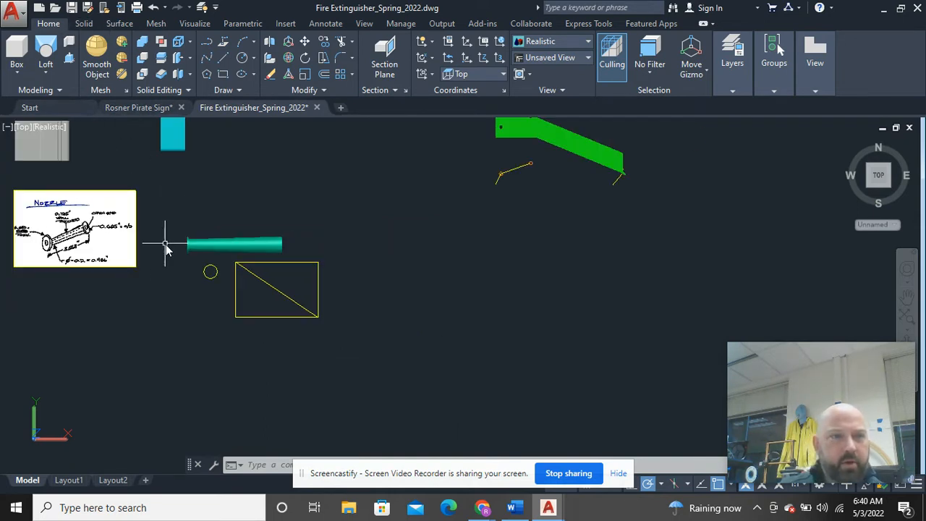
{"action": "left_click", "coordinate": [21, 127]}
{"action": "left_click", "coordinate": [55, 251]}
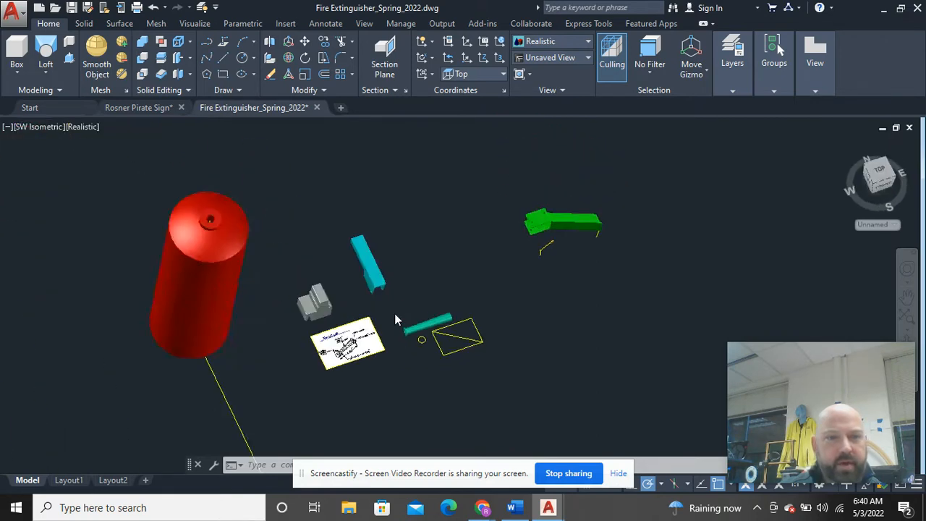
{"action": "left_click", "coordinate": [33, 131]}
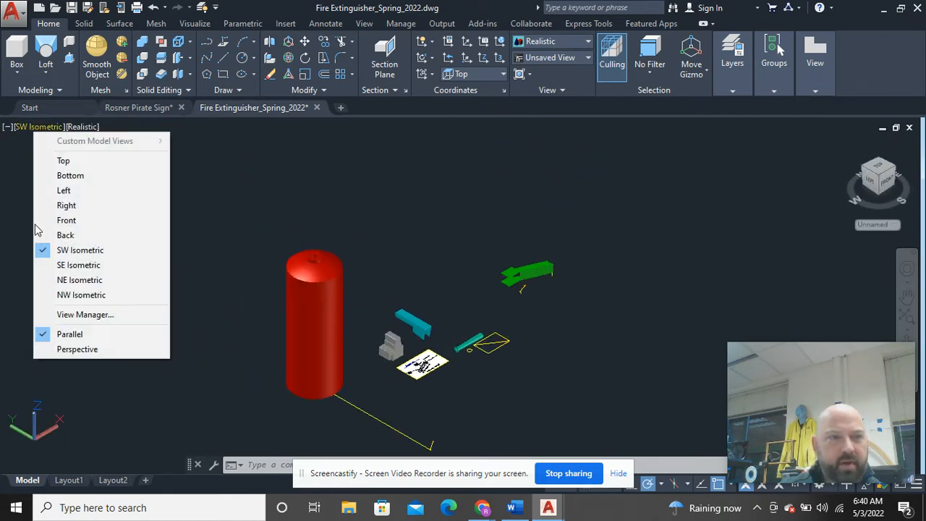
{"action": "left_click", "coordinate": [66, 267]}
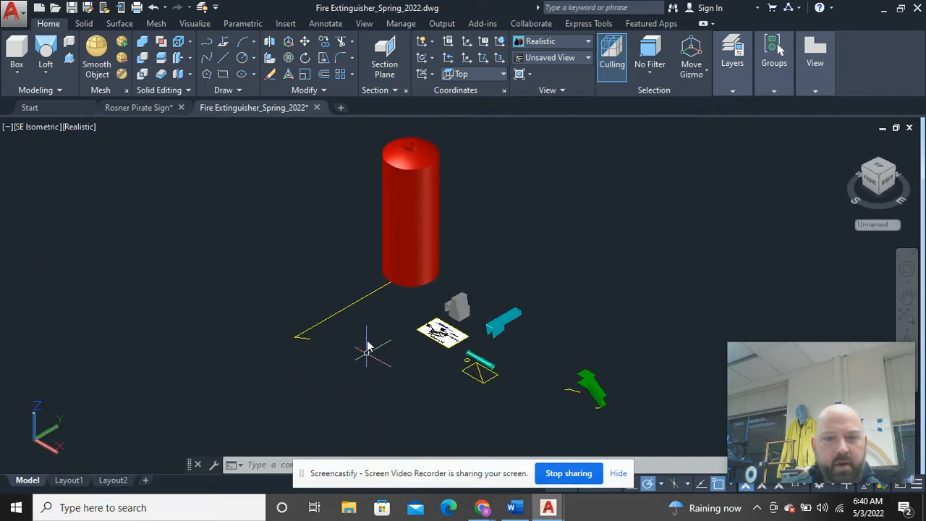
{"action": "scroll", "coordinate": [554, 407], "scroll_direction": "up", "scroll_amount": 4}
{"action": "scroll", "coordinate": [296, 289], "scroll_direction": "up", "scroll_amount": 3}
{"action": "scroll", "coordinate": [312, 288], "scroll_direction": "up", "scroll_amount": 2}
{"action": "middle_click_drag", "start_coordinate": [337, 285], "coordinate": [478, 279]}
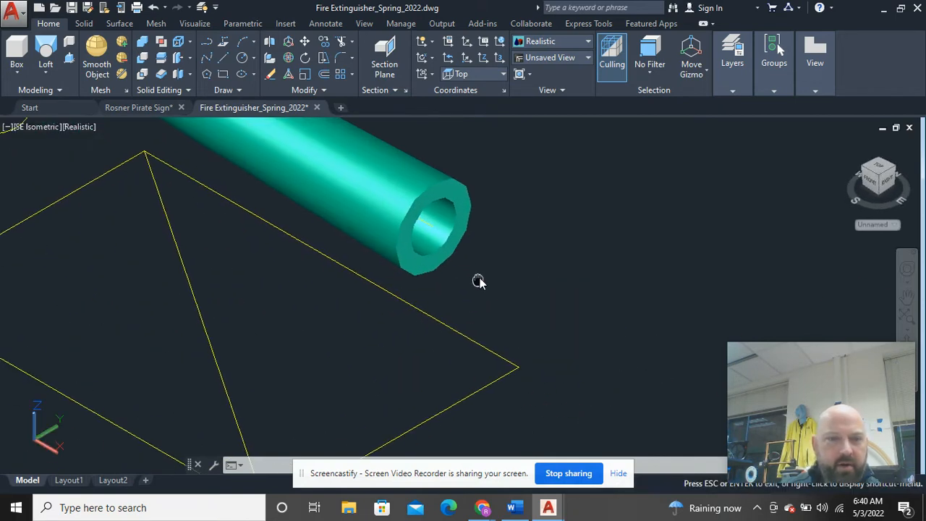
{"action": "scroll", "coordinate": [571, 283], "scroll_direction": "down", "scroll_amount": 3}
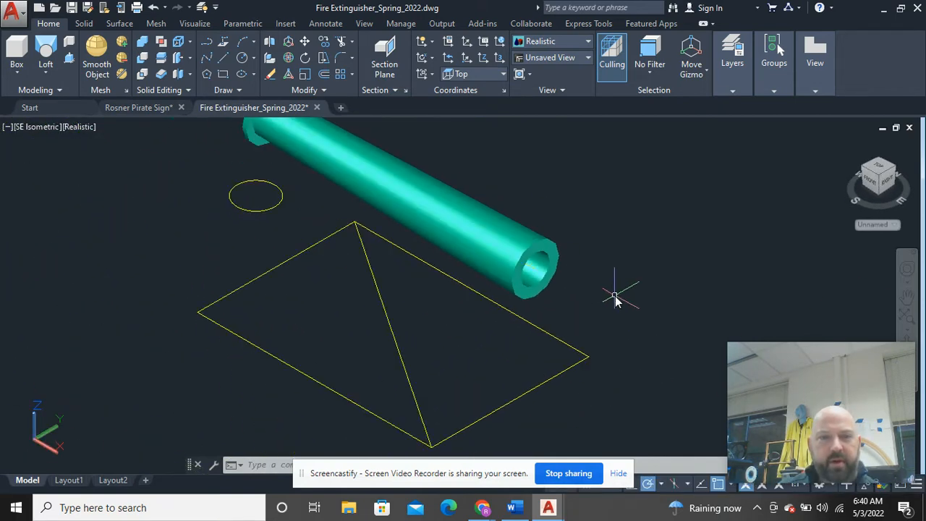
- Rotate the construction circle 90 degrees about the Y axis through its center with 3D Rotate
{"action": "left_click", "coordinate": [281, 224]}
{"action": "left_click", "coordinate": [258, 201]}
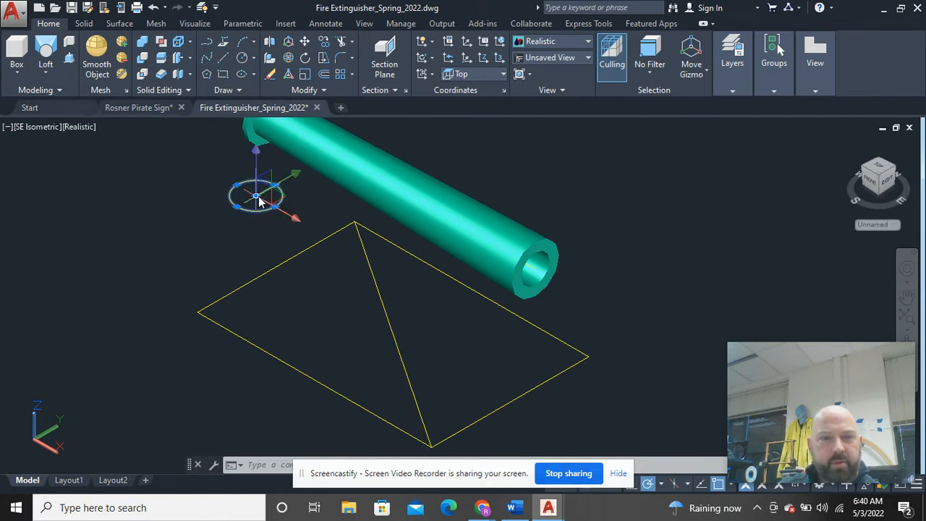
{"action": "left_click", "coordinate": [290, 58]}
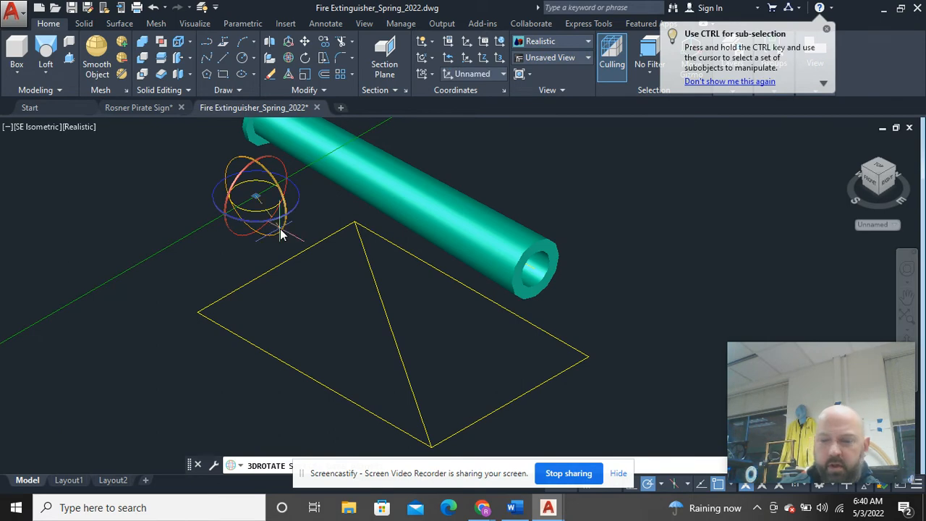
{"action": "type", "text": "90"}
{"action": "key", "text": "Return"}
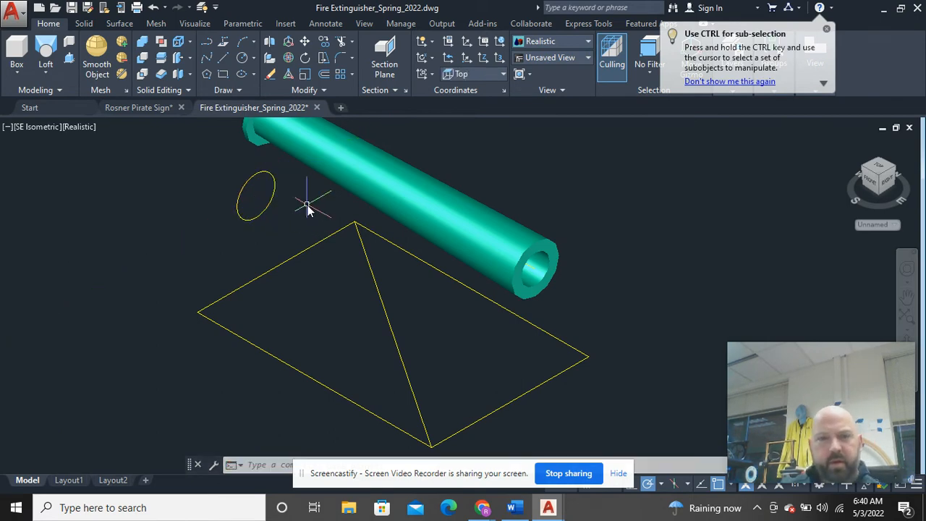
{"action": "left_click_drag", "start_coordinate": [287, 209], "coordinate": [248, 196]}
{"action": "right_click", "coordinate": [201, 166]}
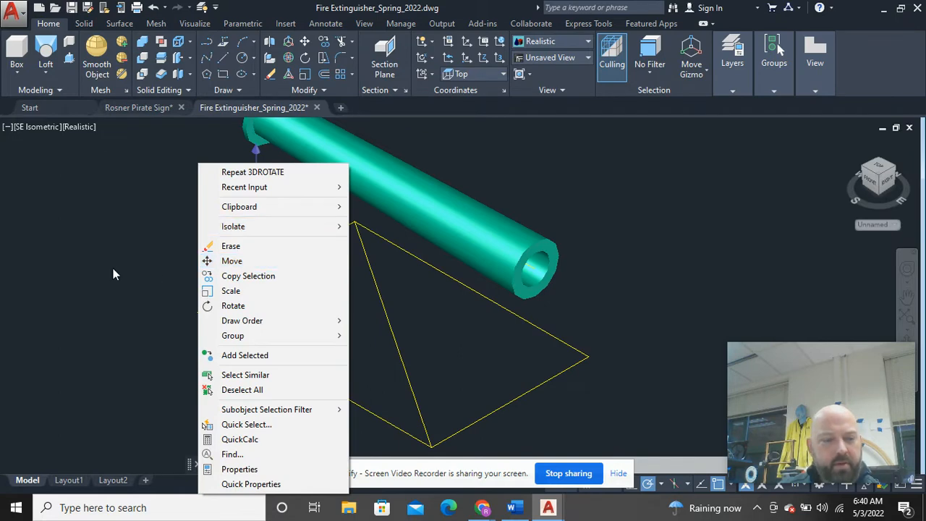
{"action": "key", "text": "Escape"}
{"action": "key", "text": "Escape"}
- Set the visual style to 2D Wireframe and copy the circle by its center onto the center of the nozzle's wide end
{"action": "left_click", "coordinate": [79, 127]}
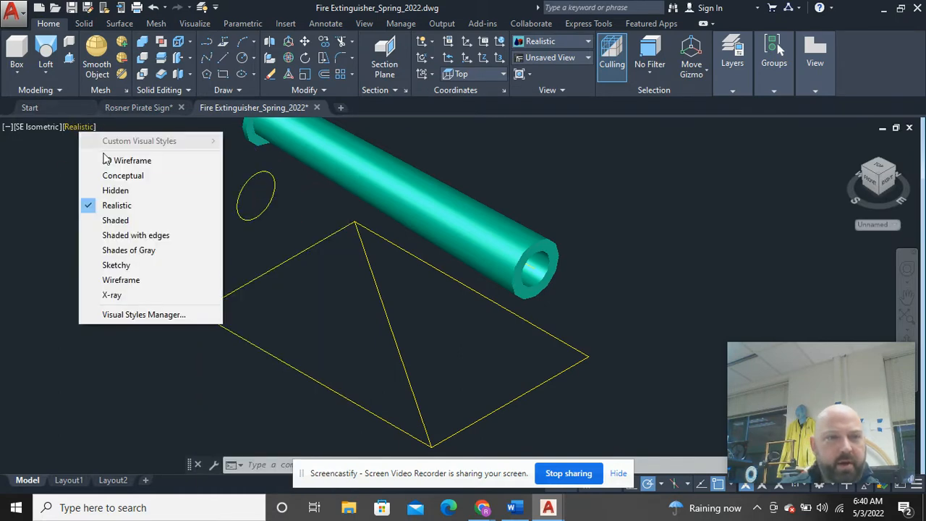
{"action": "left_click", "coordinate": [110, 158]}
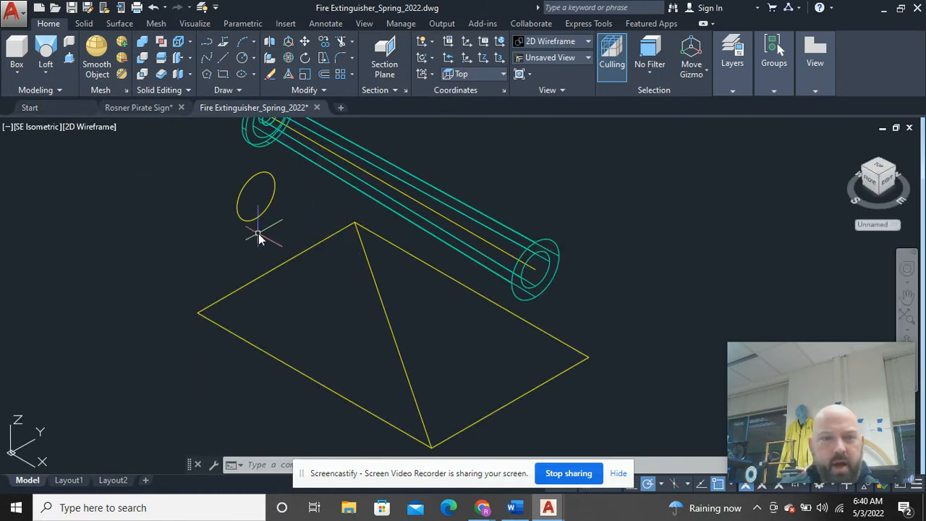
{"action": "left_click", "coordinate": [250, 223]}
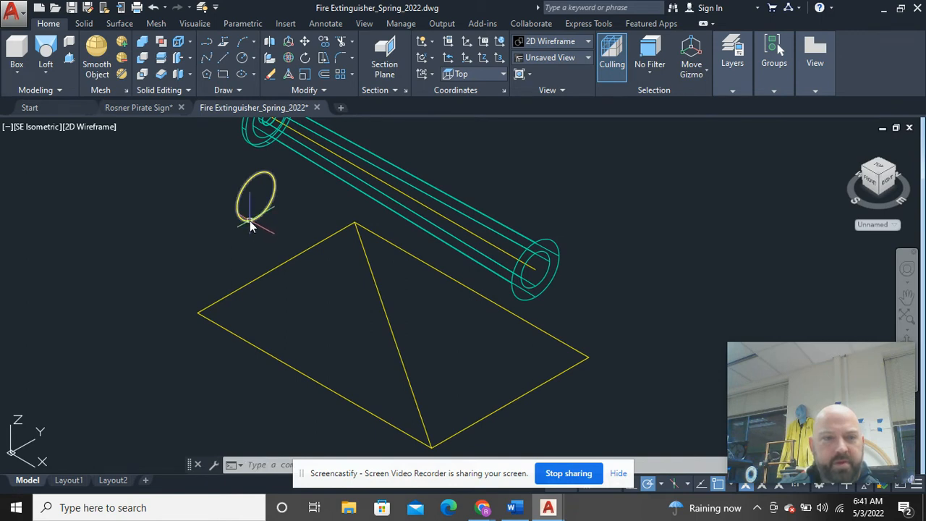
{"action": "right_click", "coordinate": [155, 217]}
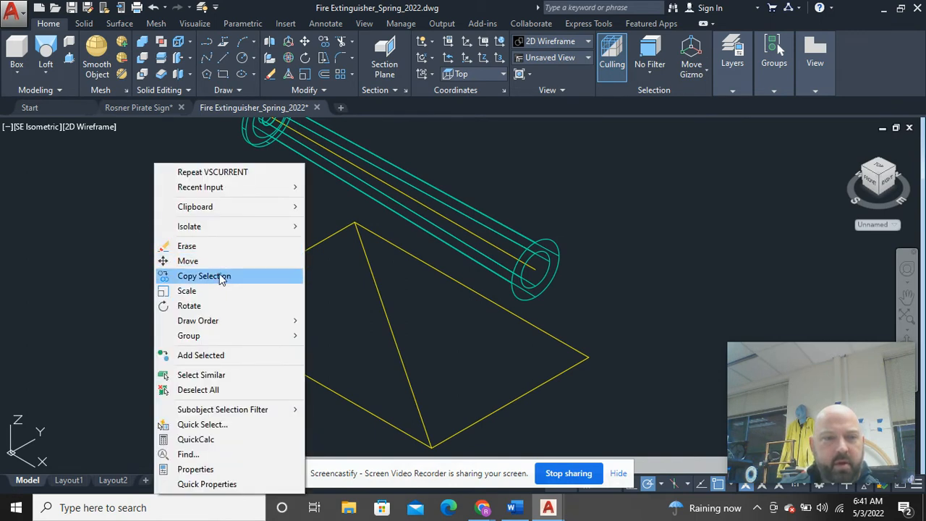
{"action": "left_click", "coordinate": [222, 276]}
{"action": "left_click", "coordinate": [256, 196]}
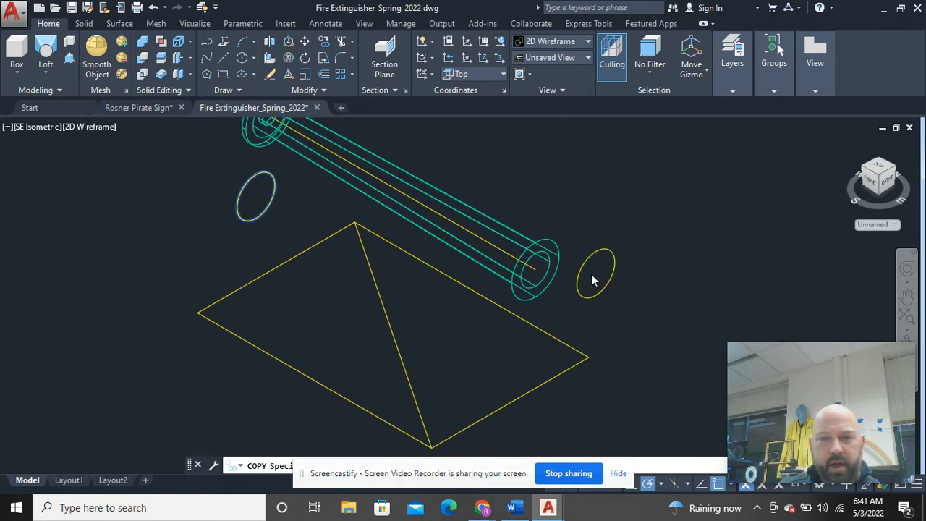
{"action": "scroll", "coordinate": [594, 273], "scroll_direction": "up", "scroll_amount": 4}
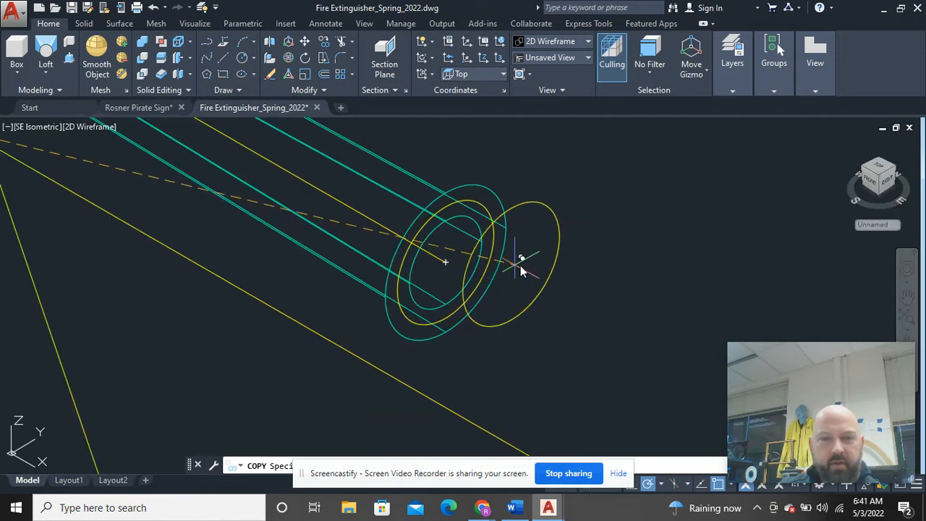
{"action": "right_click", "coordinate": [583, 276]}
{"action": "left_click", "coordinate": [600, 285]}
{"action": "scroll", "coordinate": [533, 293], "scroll_direction": "down", "scroll_amount": 2}
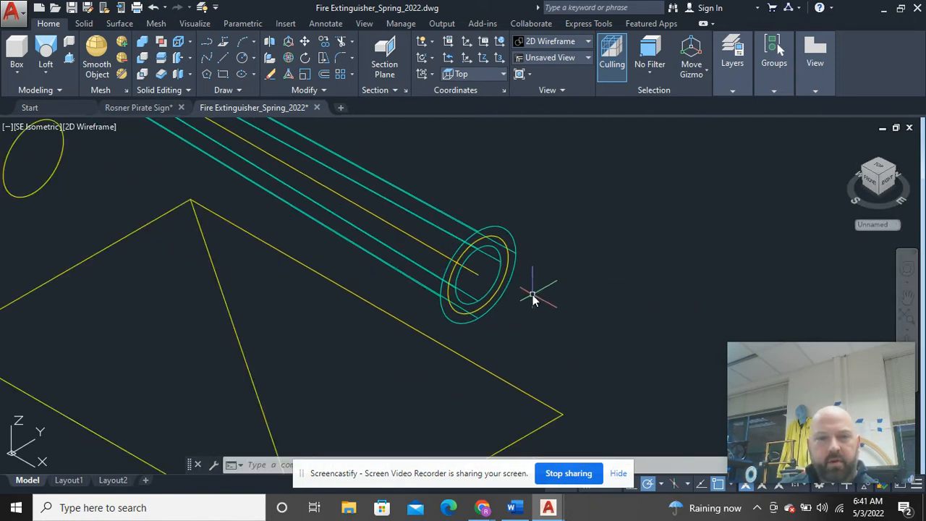
{"action": "middle_click_drag", "start_coordinate": [523, 321], "coordinate": [534, 270]}
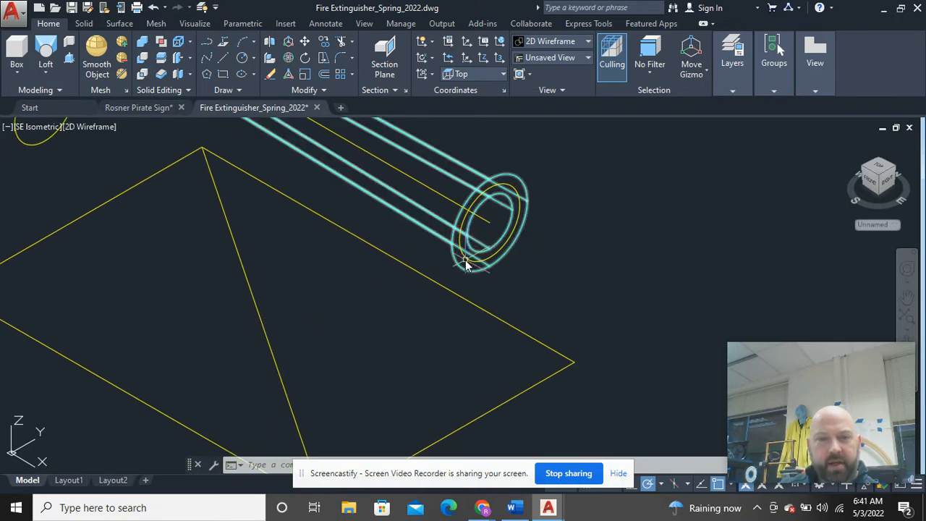
- Delete the original construction circle beside the nozzle, keeping the copy at the nozzle's end
{"action": "scroll", "coordinate": [463, 239], "scroll_direction": "up", "scroll_amount": 3}
{"action": "left_click", "coordinate": [460, 204]}
{"action": "left_click_drag", "start_coordinate": [460, 204], "coordinate": [445, 200]}
{"action": "scroll", "coordinate": [579, 181], "scroll_direction": "down", "scroll_amount": 5}
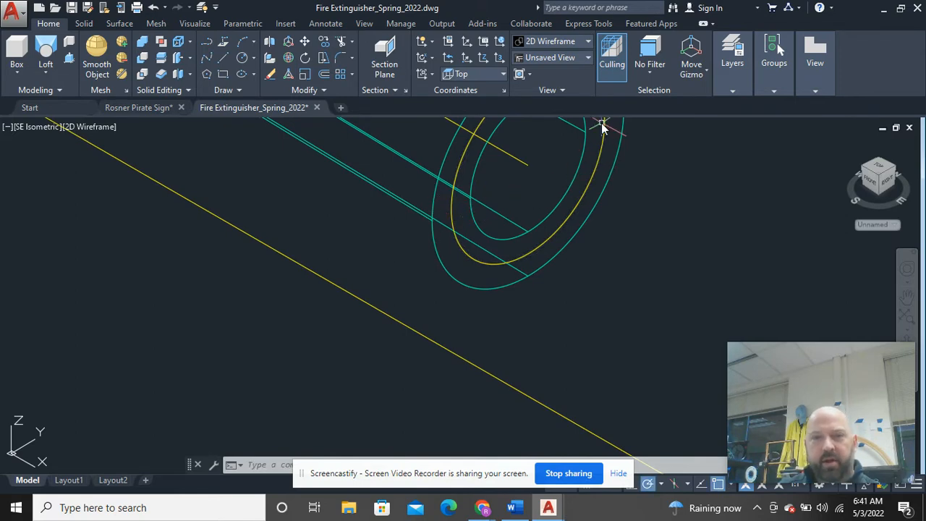
{"action": "scroll", "coordinate": [597, 304], "scroll_direction": "down", "scroll_amount": 2}
{"action": "left_click", "coordinate": [304, 210]}
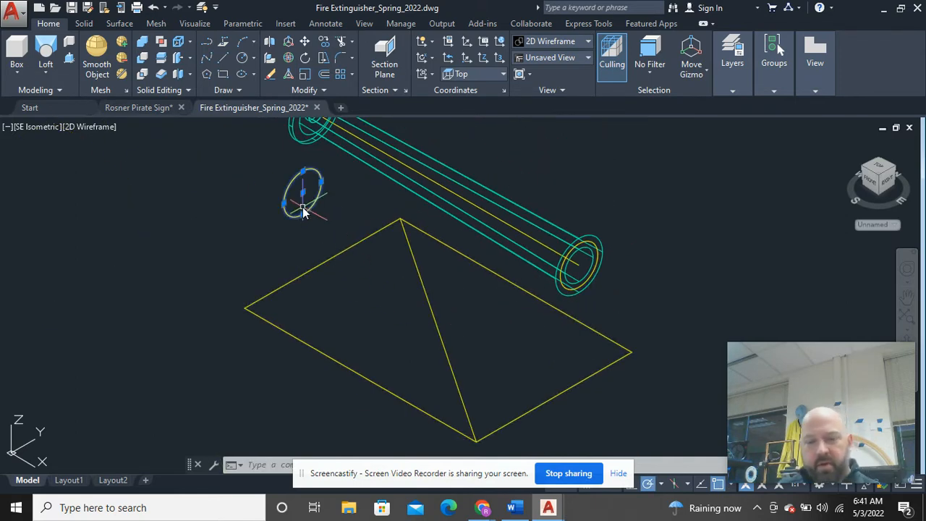
{"action": "key", "text": "Delete"}
- Rotate the rectangle and its diagonal 90 degrees about the X axis through the diagonal's midpoint with 3D Rotate
{"action": "left_click", "coordinate": [559, 437]}
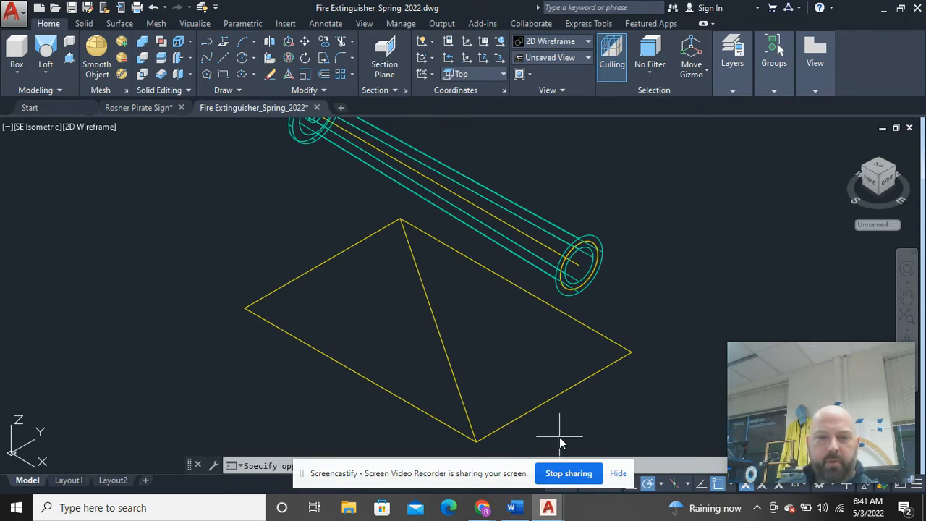
{"action": "left_click", "coordinate": [429, 409]}
{"action": "left_click", "coordinate": [289, 58]}
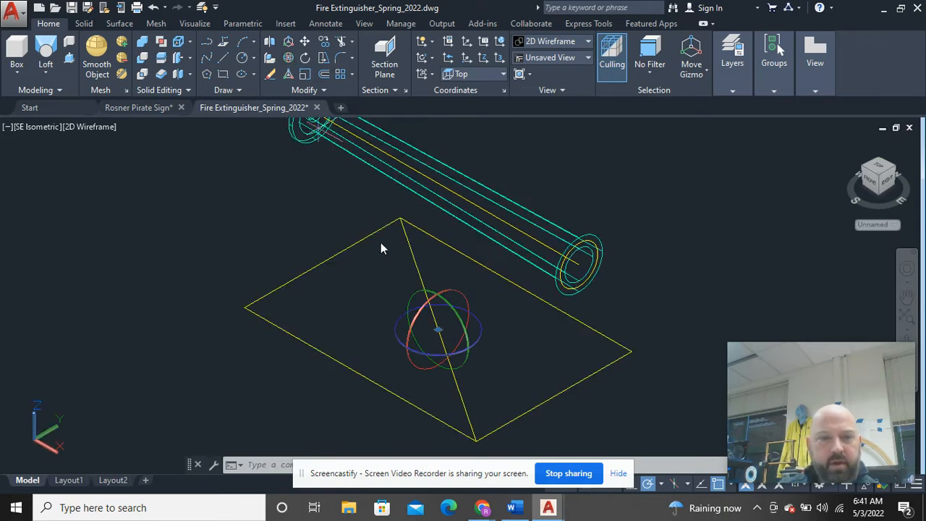
{"action": "left_click", "coordinate": [440, 333]}
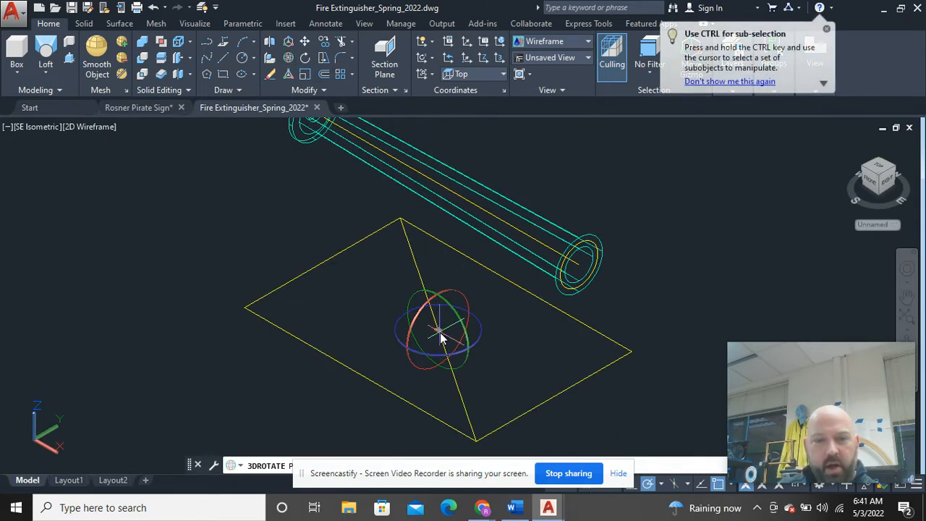
{"action": "type", "text": "90"}
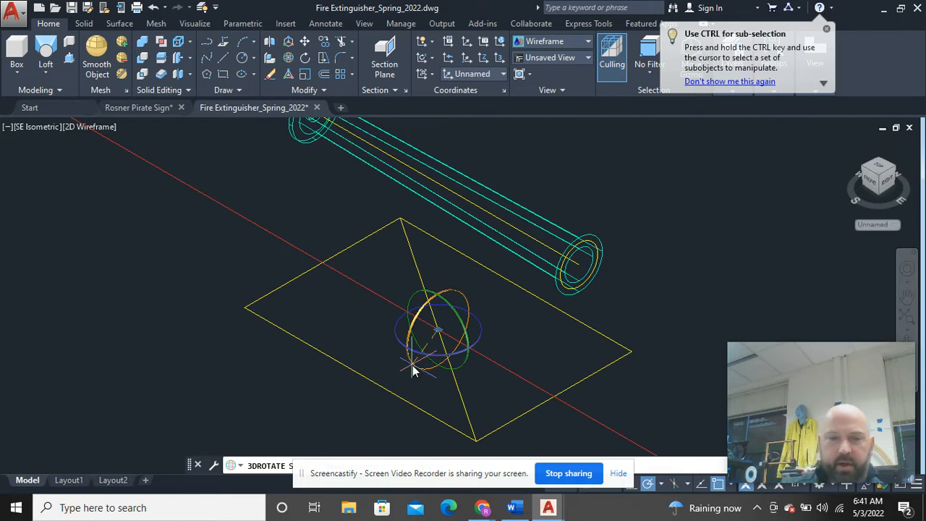
{"action": "key", "text": "Return"}
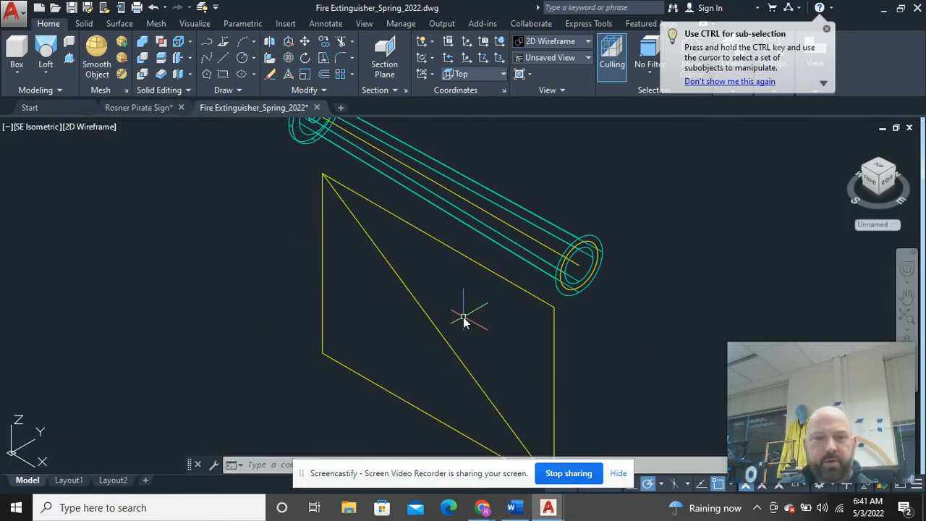
{"action": "middle_click_drag", "start_coordinate": [573, 373], "coordinate": [499, 305]}
{"action": "left_click_drag", "start_coordinate": [505, 426], "coordinate": [362, 330]}
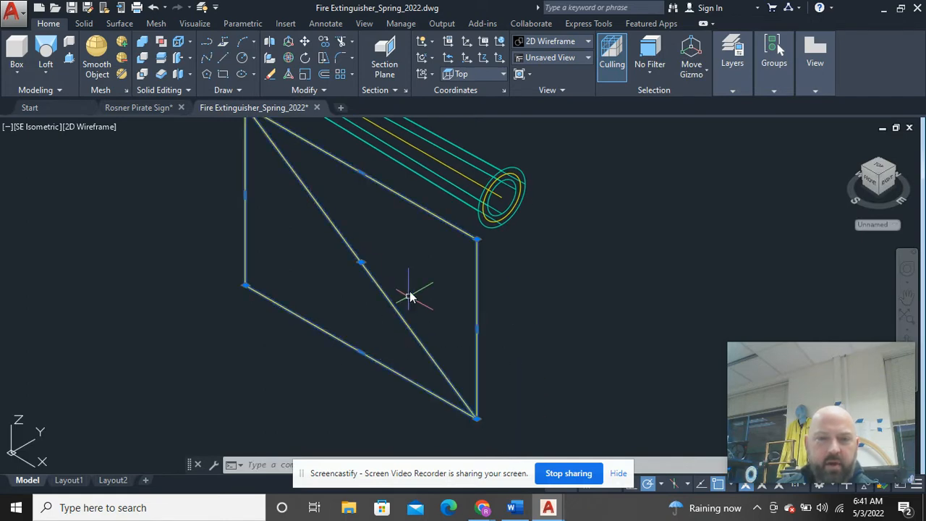
{"action": "right_click", "coordinate": [410, 297]}
{"action": "left_click", "coordinate": [471, 296]}
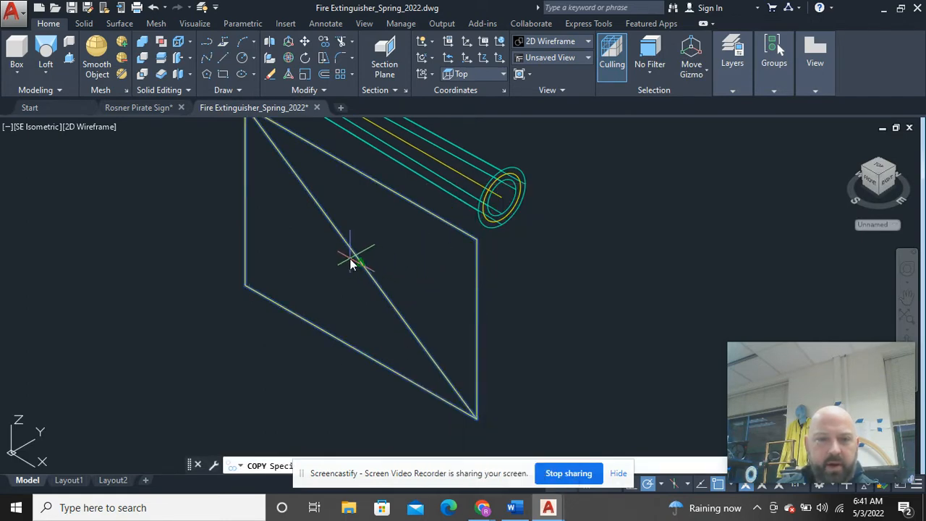
{"action": "left_click", "coordinate": [360, 264]}
{"action": "scroll", "coordinate": [503, 196], "scroll_direction": "up", "scroll_amount": 4}
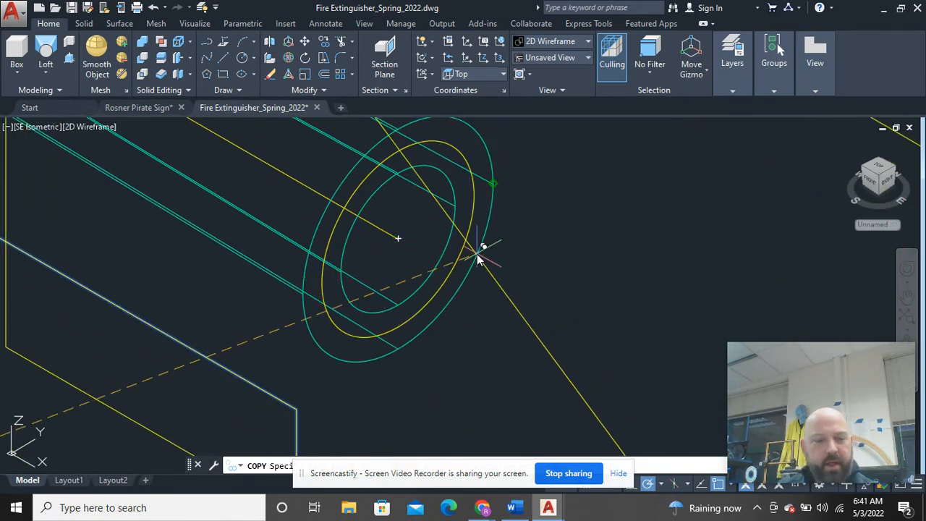
{"action": "key", "text": "Escape"}
- Draw a horizontal line across the construction circle at the nozzle's end, from one side quadrant to the opposite one
{"action": "middle_click_drag", "start_coordinate": [516, 269], "coordinate": [438, 239], "text": "shift"}
{"action": "key", "text": "l"}
{"action": "key", "text": "Return"}
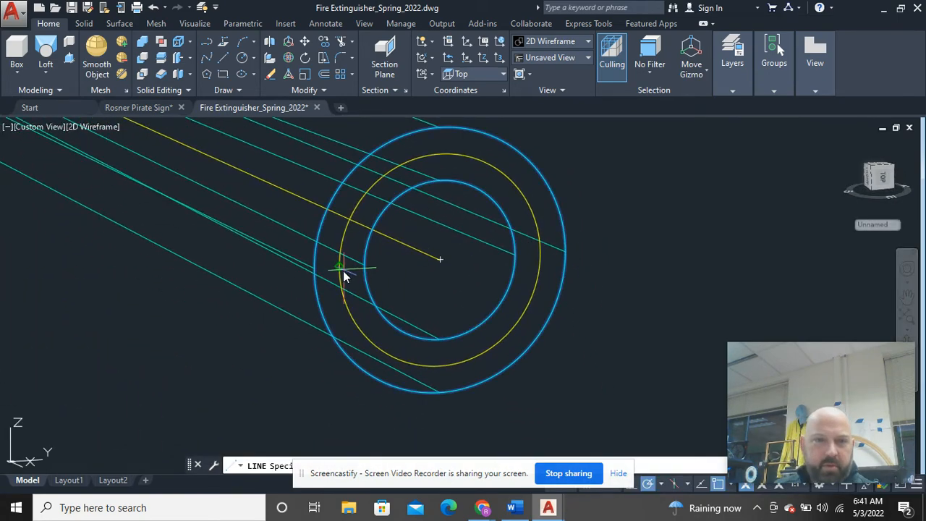
{"action": "left_click", "coordinate": [339, 268]}
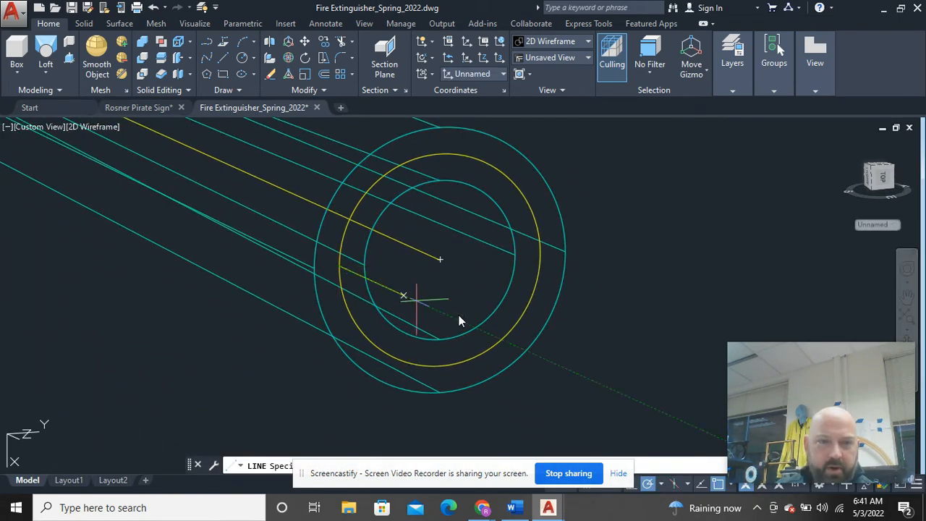
{"action": "left_click", "coordinate": [541, 252]}
{"action": "right_click", "coordinate": [603, 183]}
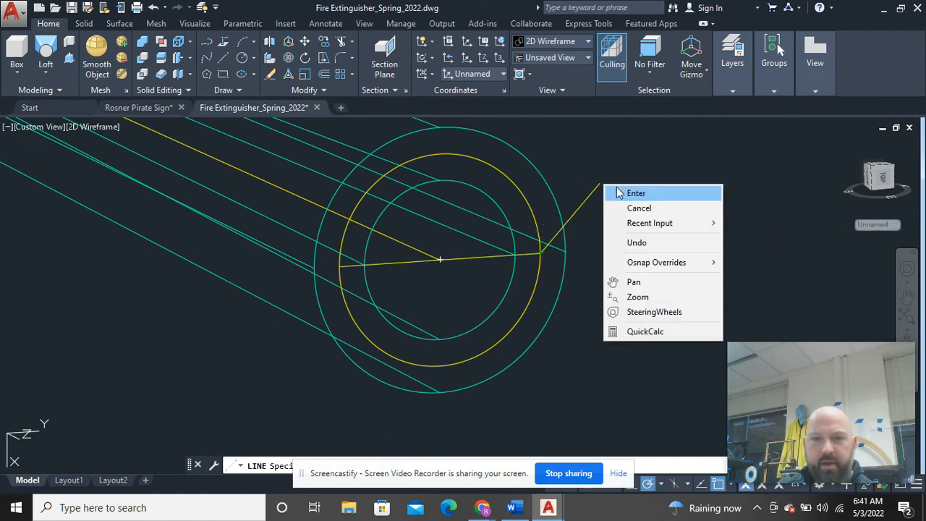
{"action": "left_click", "coordinate": [618, 192]}
- Copy the upright rectangle and its diagonal by the diagonal's midpoint onto both ends of the line across the construction circle
{"action": "scroll", "coordinate": [446, 326], "scroll_direction": "down", "scroll_amount": 4}
{"action": "left_click", "coordinate": [406, 401]}
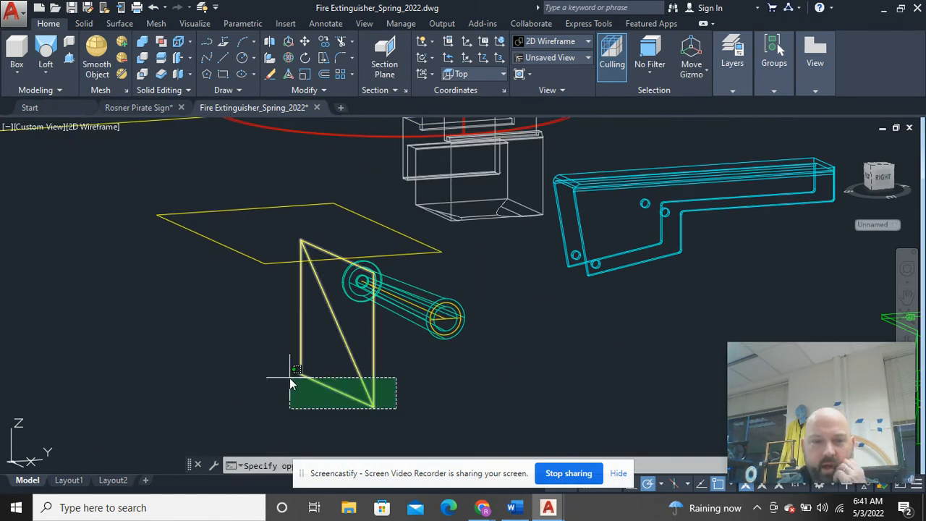
{"action": "left_click", "coordinate": [290, 381]}
{"action": "right_click", "coordinate": [305, 366]}
{"action": "left_click", "coordinate": [351, 155]}
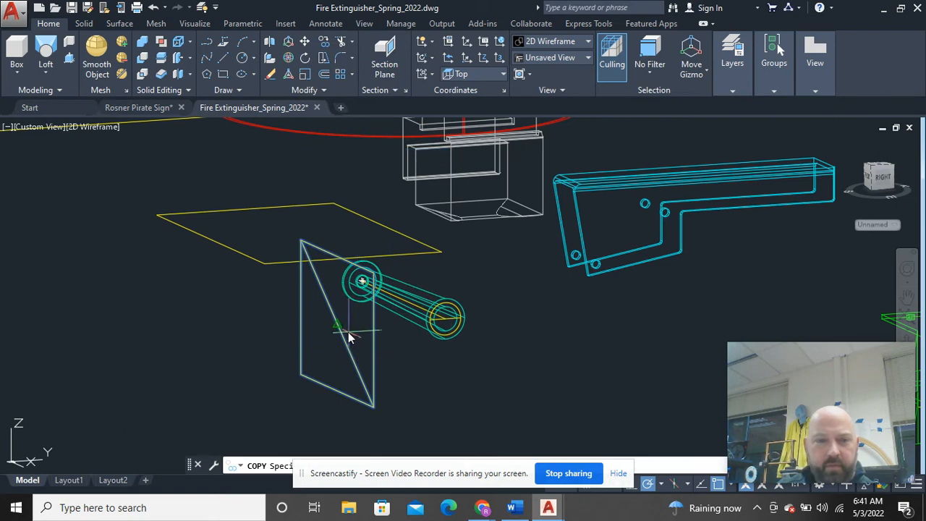
{"action": "left_click", "coordinate": [338, 325]}
{"action": "scroll", "coordinate": [405, 327], "scroll_direction": "up", "scroll_amount": 5}
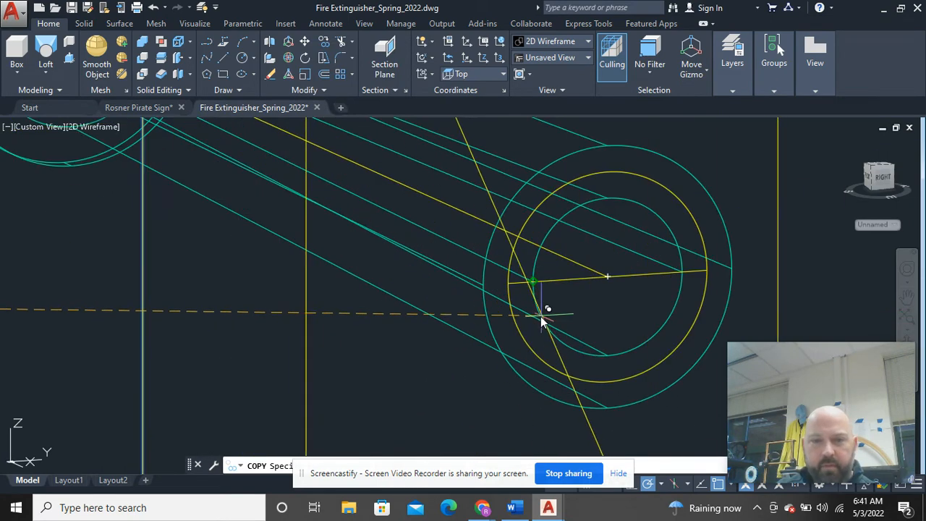
{"action": "left_click", "coordinate": [508, 287]}
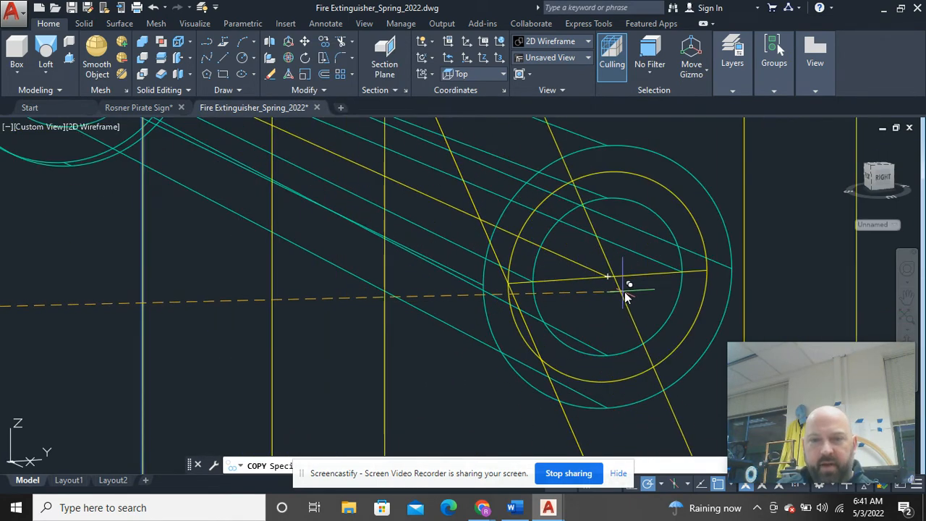
{"action": "left_click", "coordinate": [710, 270]}
{"action": "scroll", "coordinate": [712, 272], "scroll_direction": "down", "scroll_amount": 5}
{"action": "right_click", "coordinate": [737, 207]}
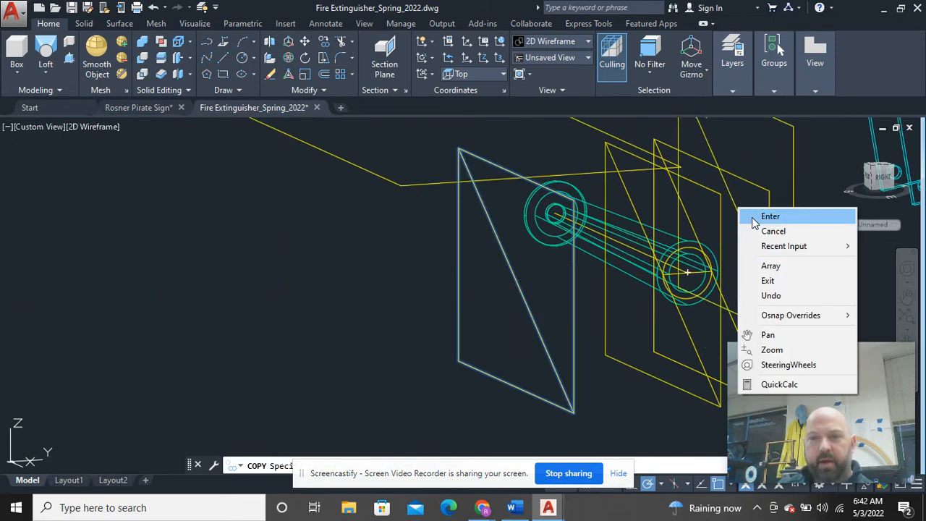
{"action": "left_click", "coordinate": [754, 218]}
- Set the visual style to Realistic
{"action": "middle_click_drag", "start_coordinate": [688, 256], "coordinate": [546, 271]}
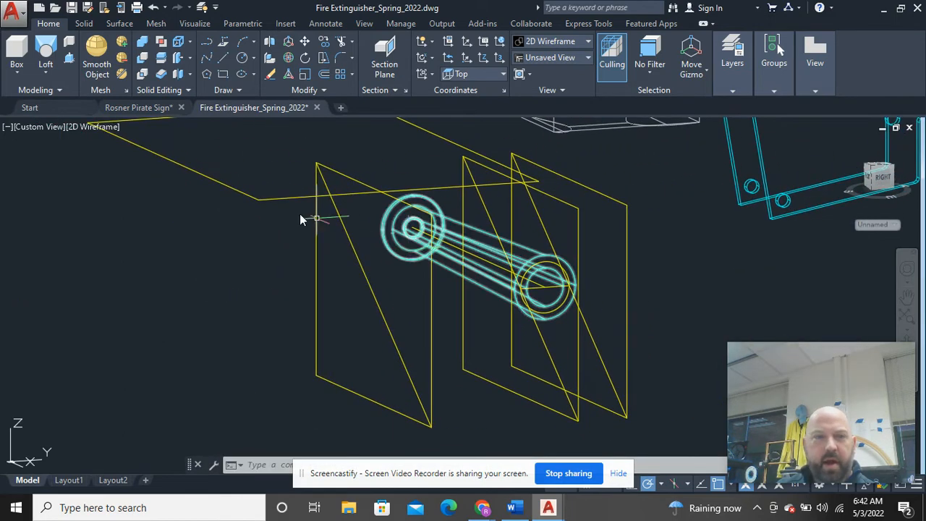
{"action": "left_click", "coordinate": [79, 127]}
{"action": "left_click", "coordinate": [119, 207]}
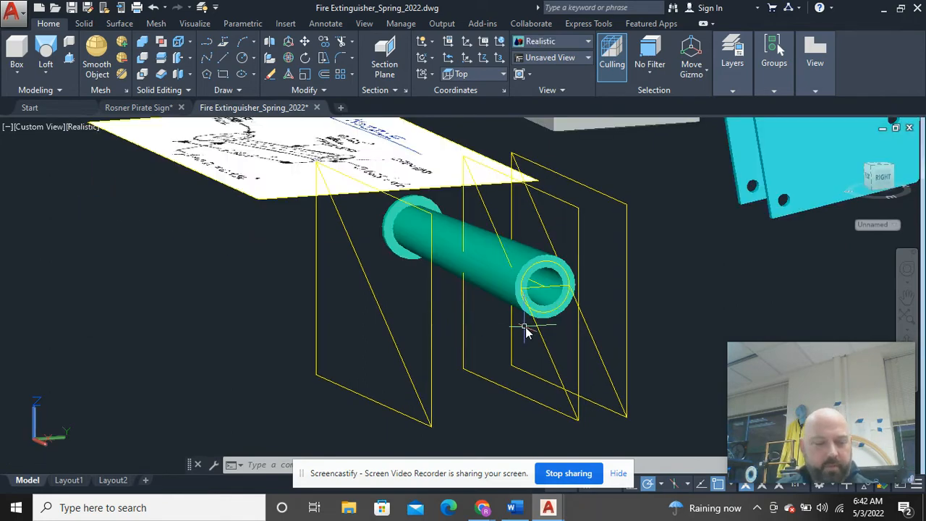
- Move the two copied rectangles and their diagonals a short distance along the nozzle's axis toward its flanged end
{"action": "middle_click_drag", "start_coordinate": [527, 330], "coordinate": [630, 419], "text": "shift"}
{"action": "scroll", "coordinate": [379, 307], "scroll_direction": "up", "scroll_amount": 5}
{"action": "middle_click_drag", "start_coordinate": [377, 310], "coordinate": [308, 379]}
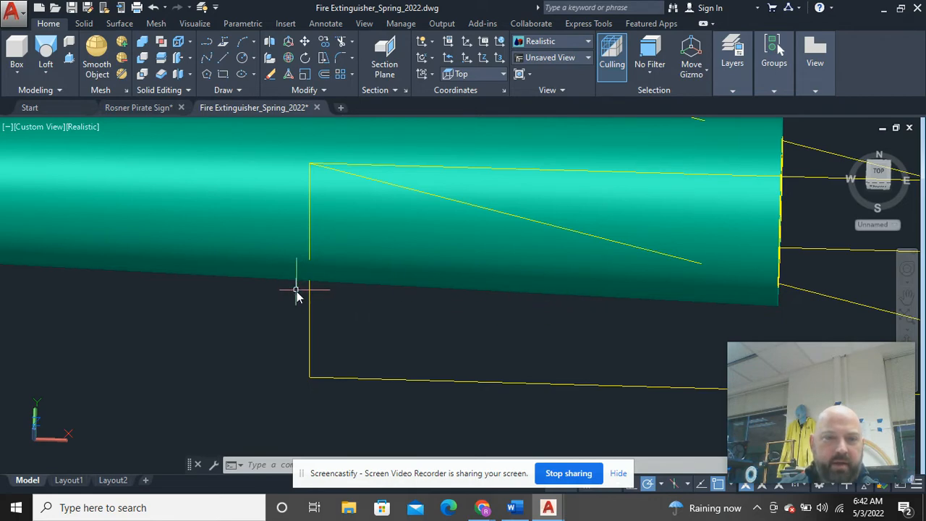
{"action": "scroll", "coordinate": [306, 330], "scroll_direction": "down", "scroll_amount": 5}
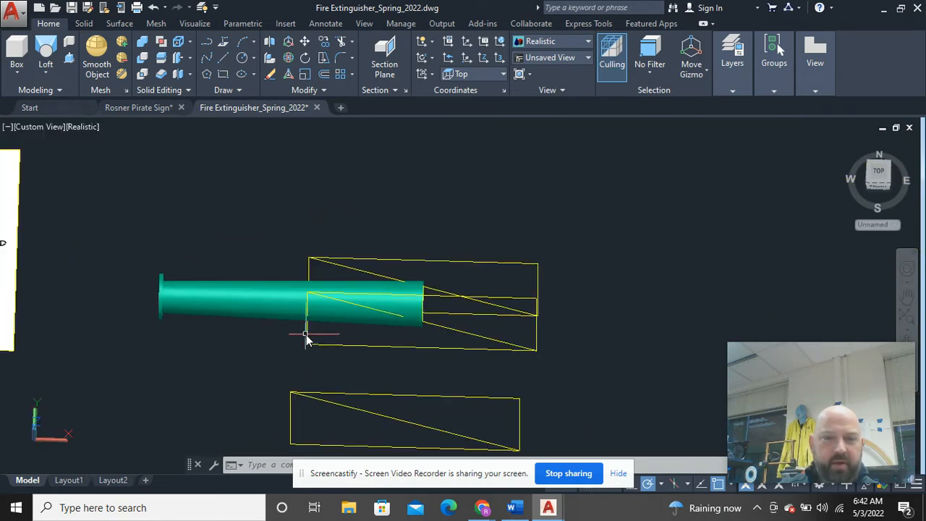
{"action": "left_click", "coordinate": [541, 362]}
{"action": "left_click", "coordinate": [485, 250]}
{"action": "right_click", "coordinate": [499, 209]}
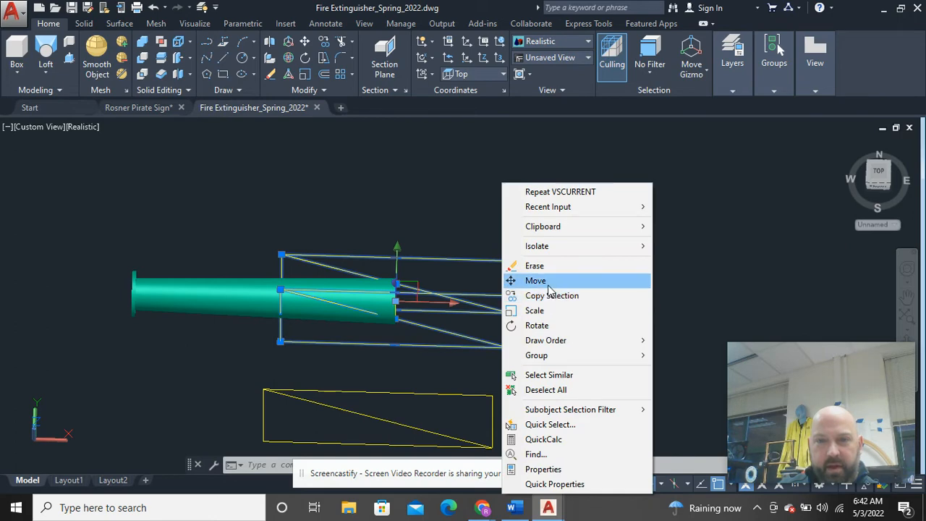
{"action": "left_click", "coordinate": [548, 289]}
{"action": "left_click", "coordinate": [503, 348]}
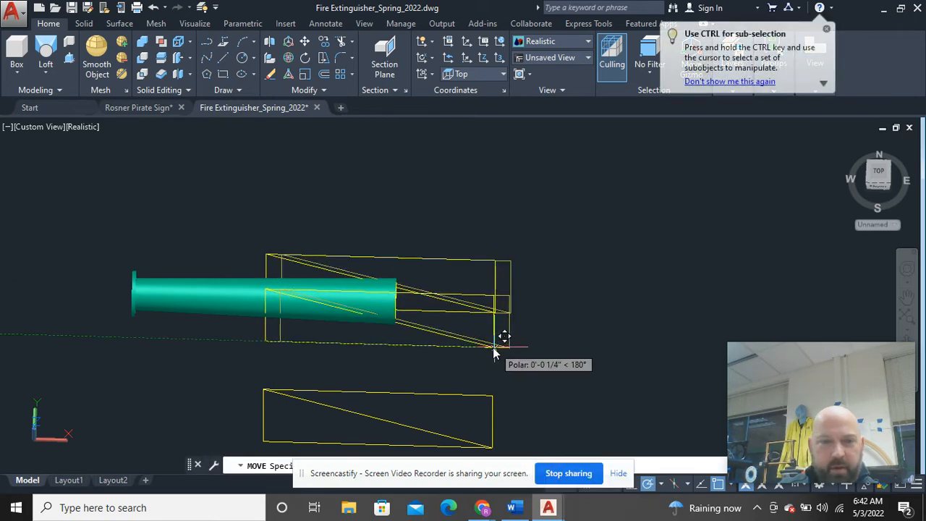
{"action": "left_click", "coordinate": [491, 352]}
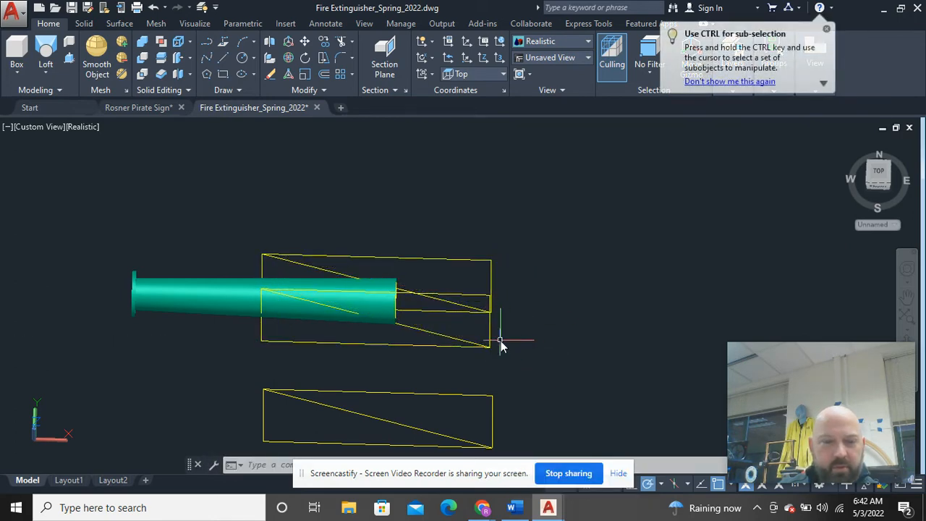
- Shift both copied rectangles farther toward the flange, leaving their outer edges just beyond the nozzle's wide end
{"action": "scroll", "coordinate": [499, 340], "scroll_direction": "up", "scroll_amount": 4}
{"action": "middle_click_drag", "start_coordinate": [500, 337], "coordinate": [550, 343]}
{"action": "left_click", "coordinate": [554, 380]}
{"action": "left_click", "coordinate": [500, 244]}
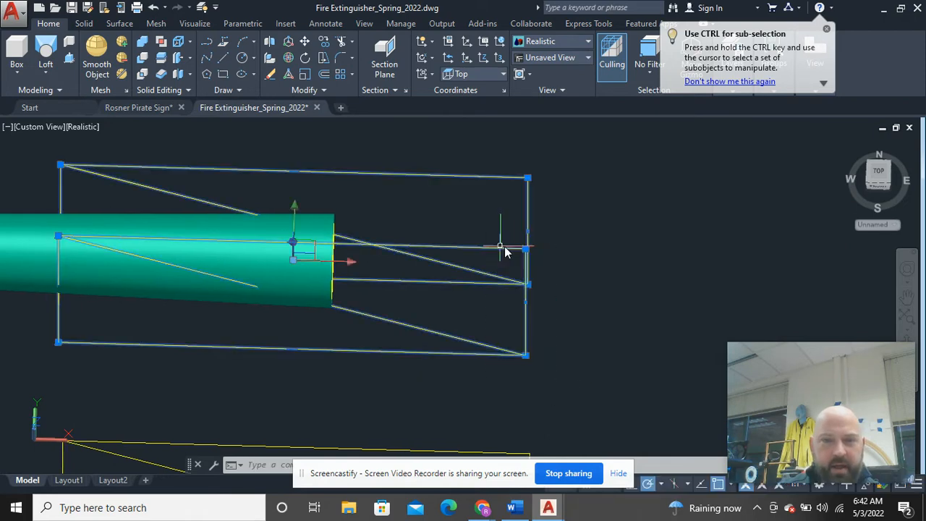
{"action": "right_click", "coordinate": [511, 257]}
{"action": "left_click", "coordinate": [563, 282]}
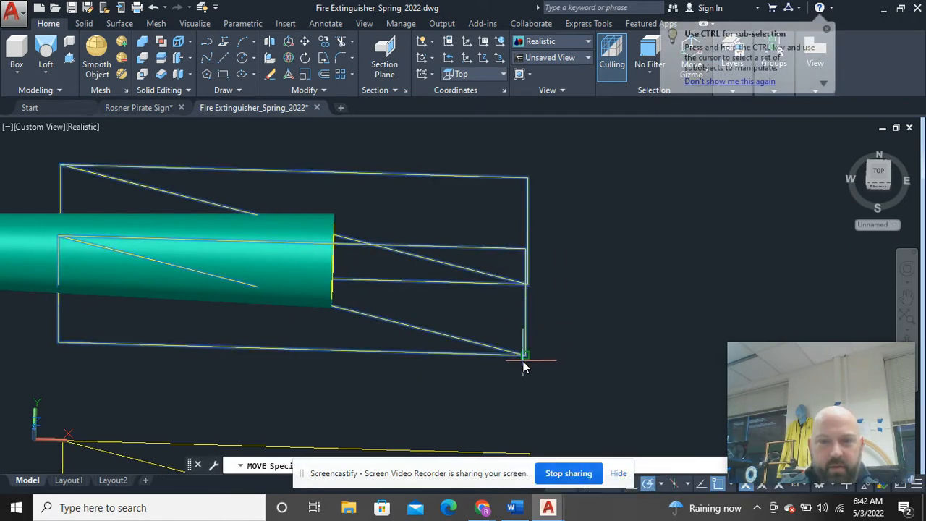
{"action": "left_click", "coordinate": [525, 355]}
{"action": "left_click", "coordinate": [442, 359]}
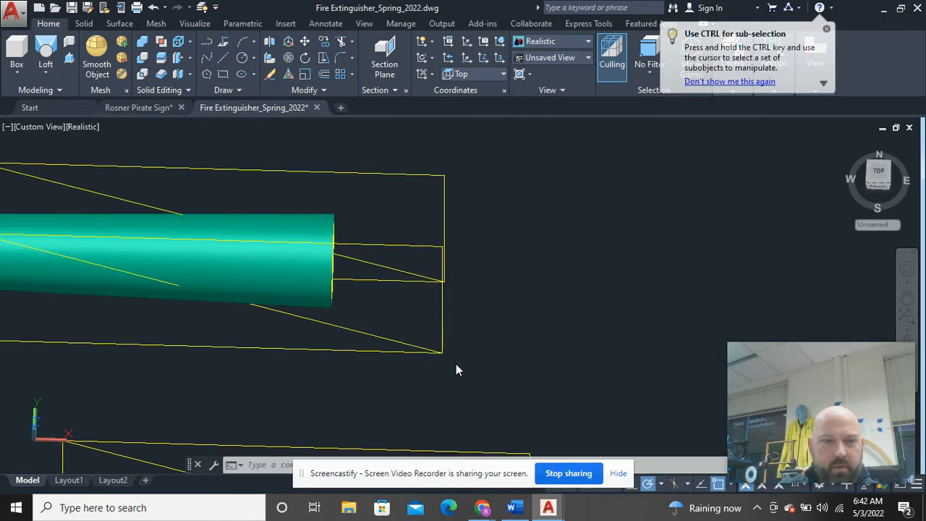
- Delete the original upright rectangle and its diagonal beside the nozzle
{"action": "middle_click_drag", "start_coordinate": [440, 366], "coordinate": [598, 356]}
{"action": "middle_click_drag", "start_coordinate": [475, 309], "coordinate": [481, 260], "text": "shift"}
{"action": "left_click", "coordinate": [407, 408]}
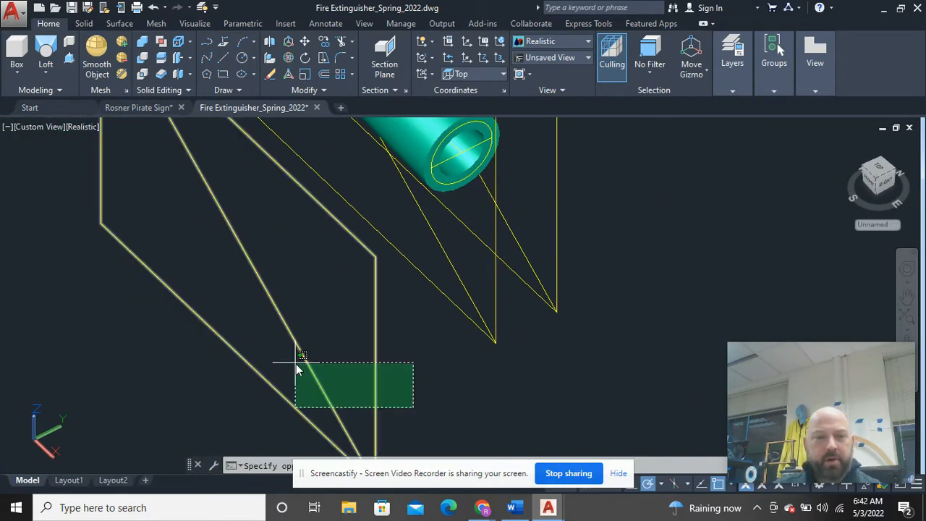
{"action": "left_click", "coordinate": [296, 364]}
{"action": "key", "text": "Delete"}
- Slice the nozzle with the planar Object option, using the front rectangle as the cutting plane and keeping both sides
{"action": "scroll", "coordinate": [426, 345], "scroll_direction": "down", "scroll_amount": 2}
{"action": "middle_click_drag", "start_coordinate": [425, 345], "coordinate": [475, 383]}
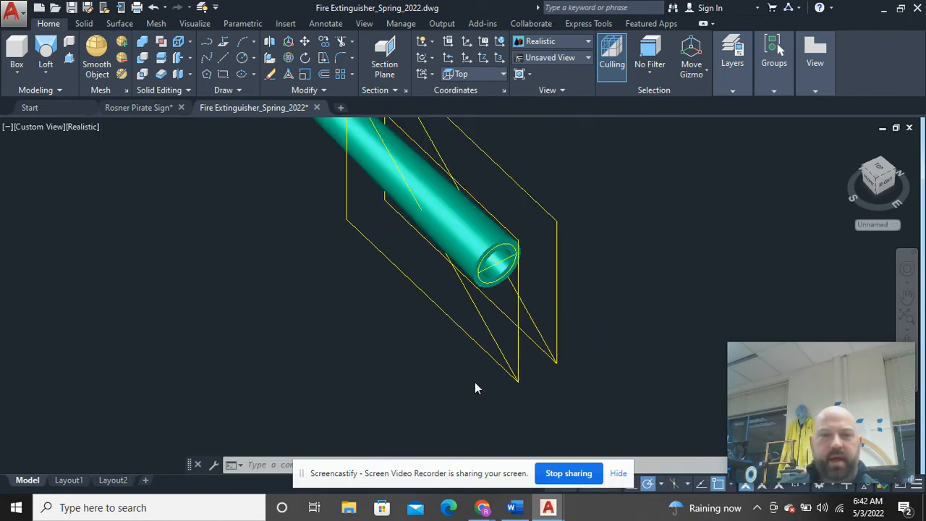
{"action": "middle_click_drag", "start_coordinate": [468, 342], "coordinate": [324, 341]}
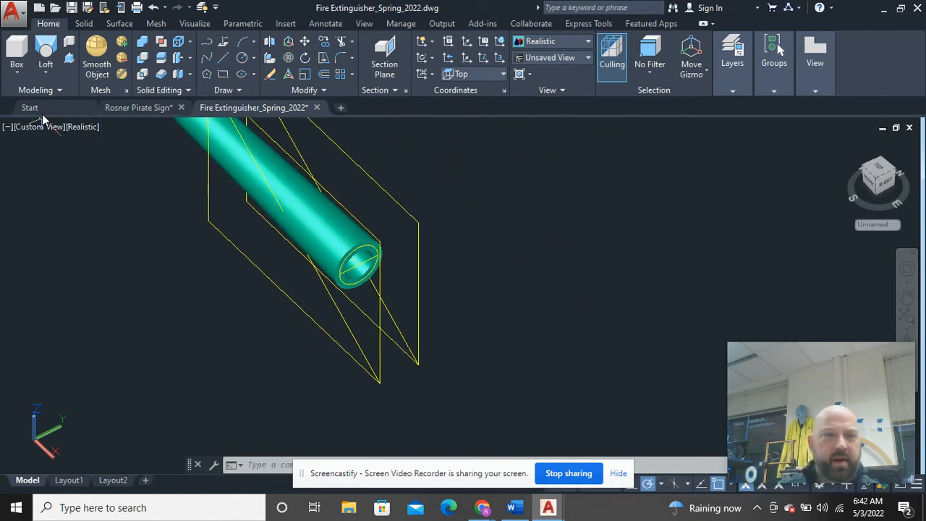
{"action": "left_click", "coordinate": [166, 63]}
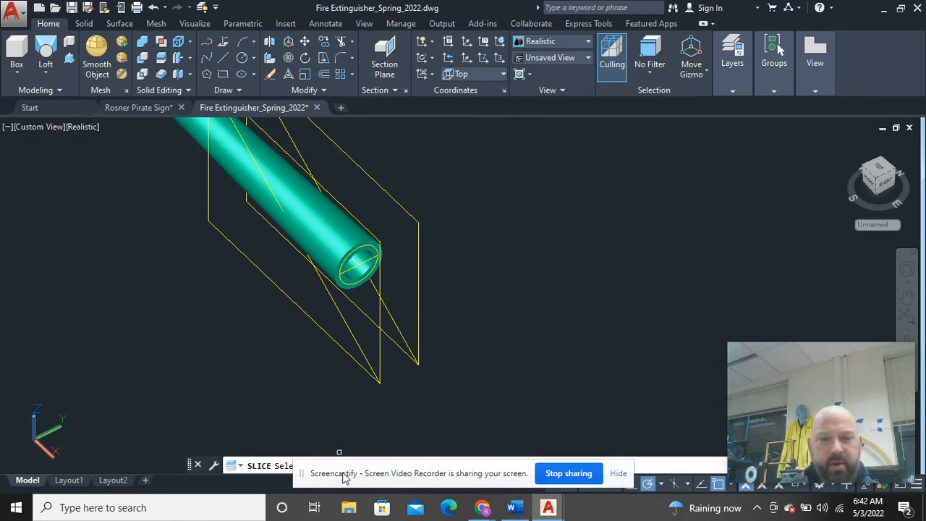
{"action": "left_click_drag", "start_coordinate": [436, 473], "coordinate": [440, 492]}
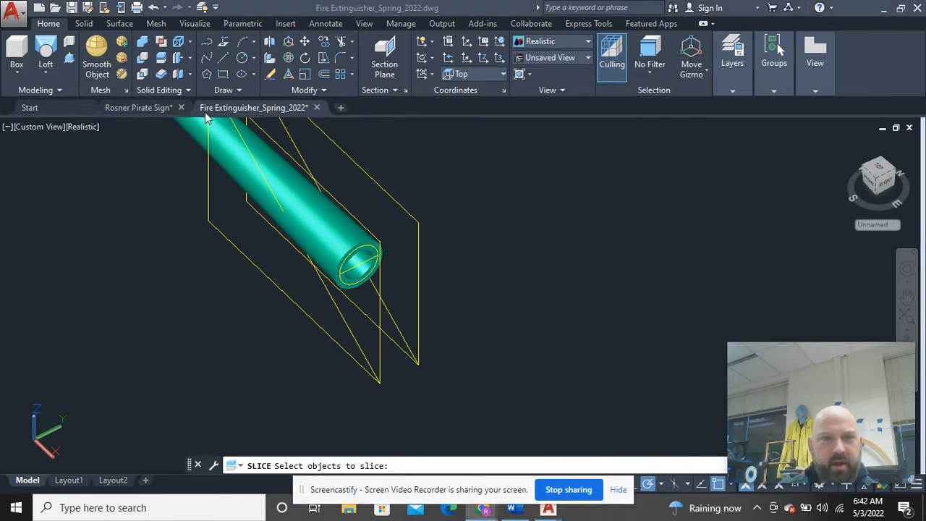
{"action": "left_click", "coordinate": [163, 58]}
{"action": "left_click", "coordinate": [335, 233]}
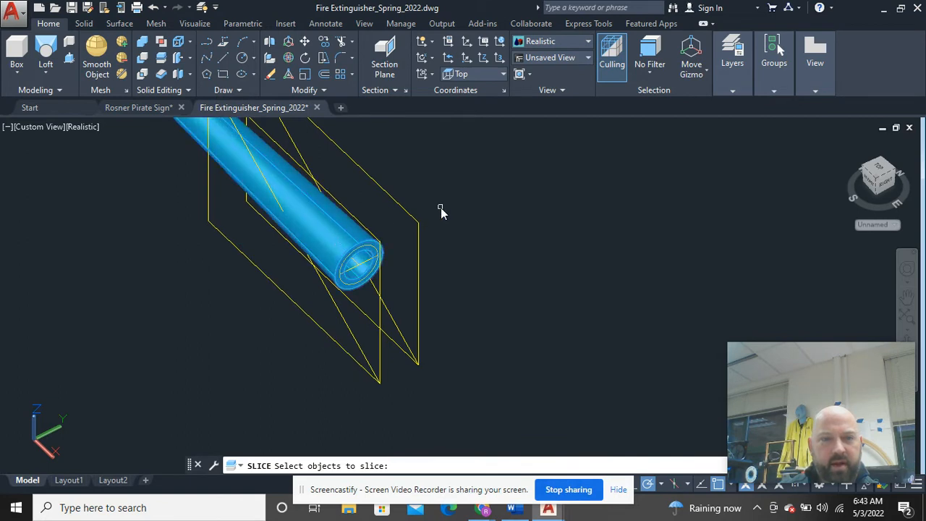
{"action": "key", "text": "Return"}
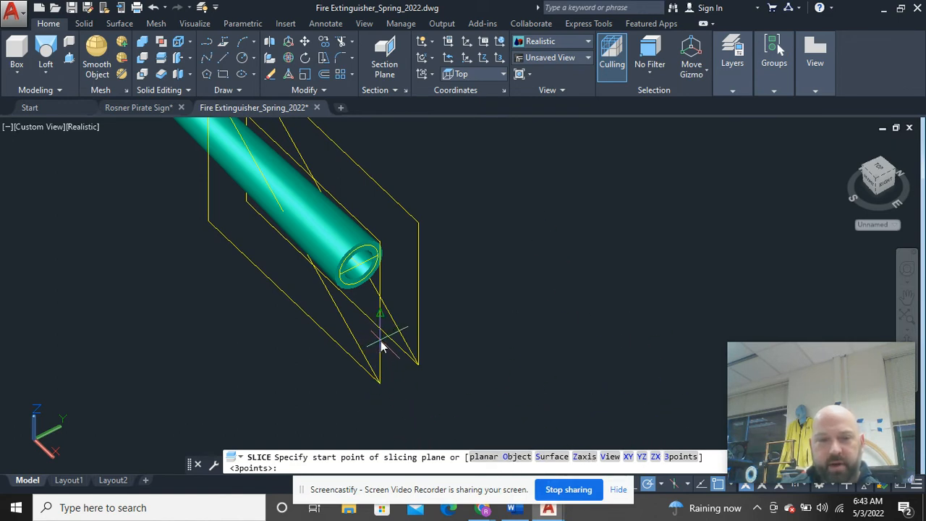
{"action": "left_click", "coordinate": [516, 456]}
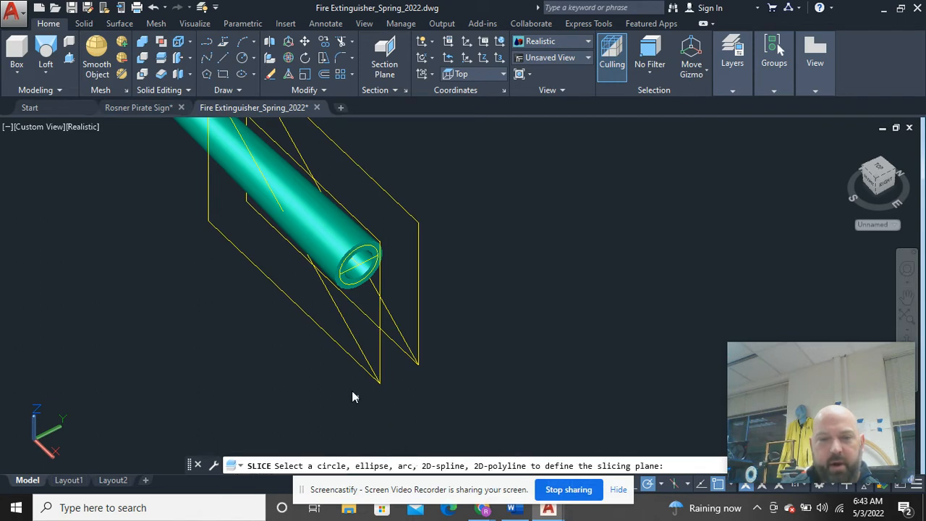
{"action": "left_click", "coordinate": [330, 339]}
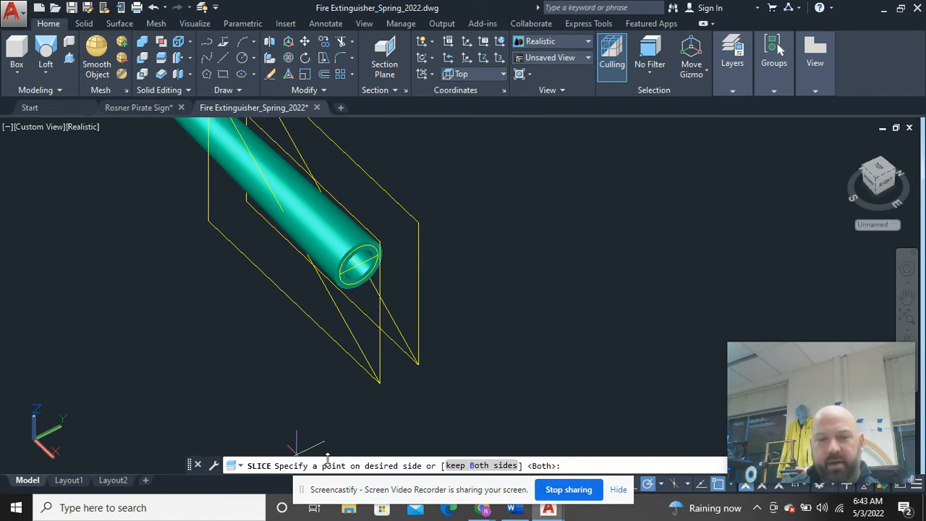
{"action": "left_click", "coordinate": [470, 466]}
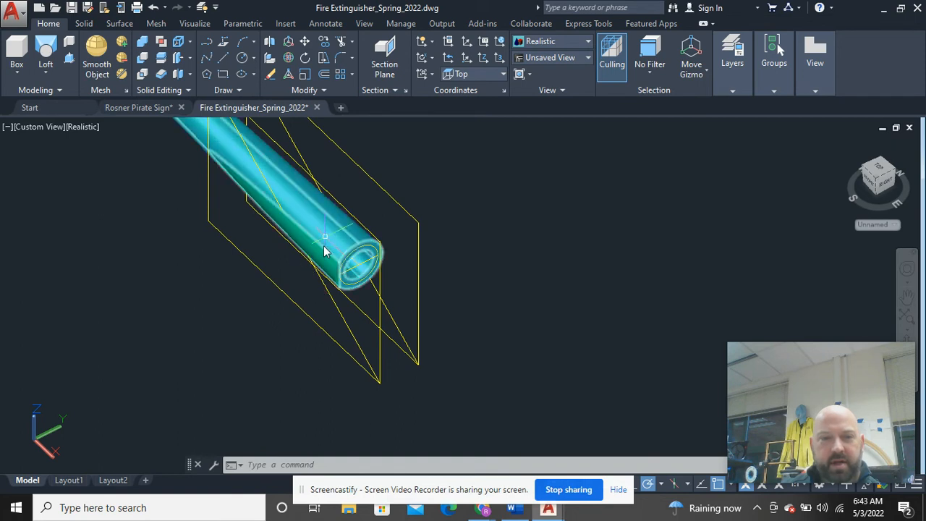
- Move the sliced-off side piece out beyond the nozzle's wide end and inspect its separated parts
{"action": "left_click", "coordinate": [330, 270]}
{"action": "right_click", "coordinate": [329, 270]}
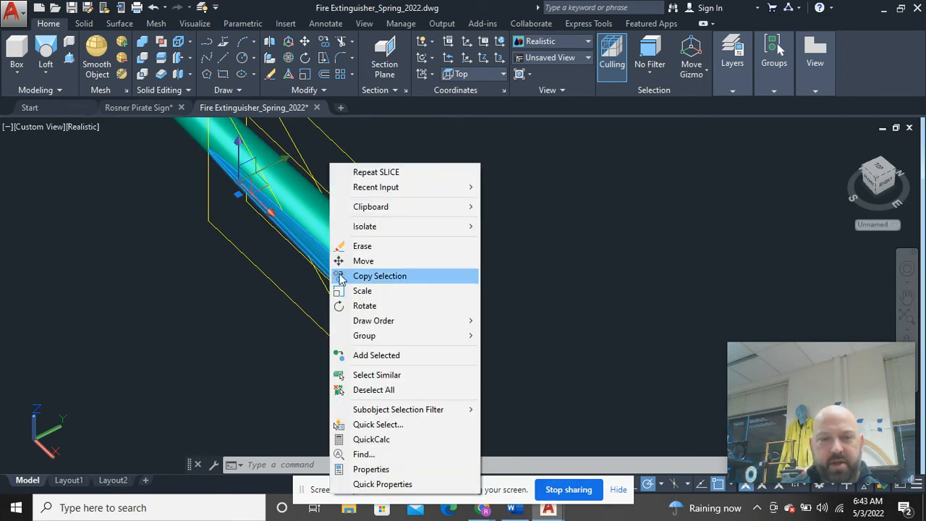
{"action": "left_click", "coordinate": [340, 260]}
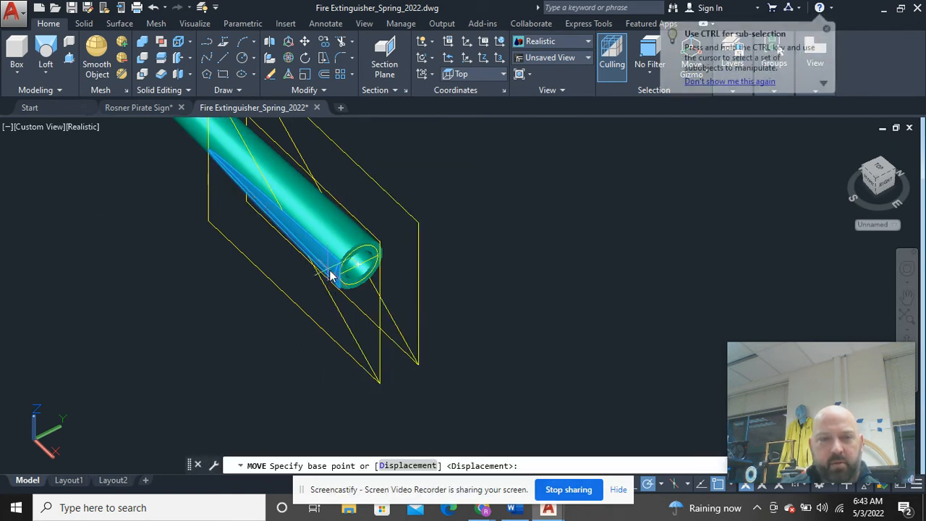
{"action": "left_click", "coordinate": [330, 268]}
{"action": "middle_click_drag", "start_coordinate": [424, 362], "coordinate": [283, 235]}
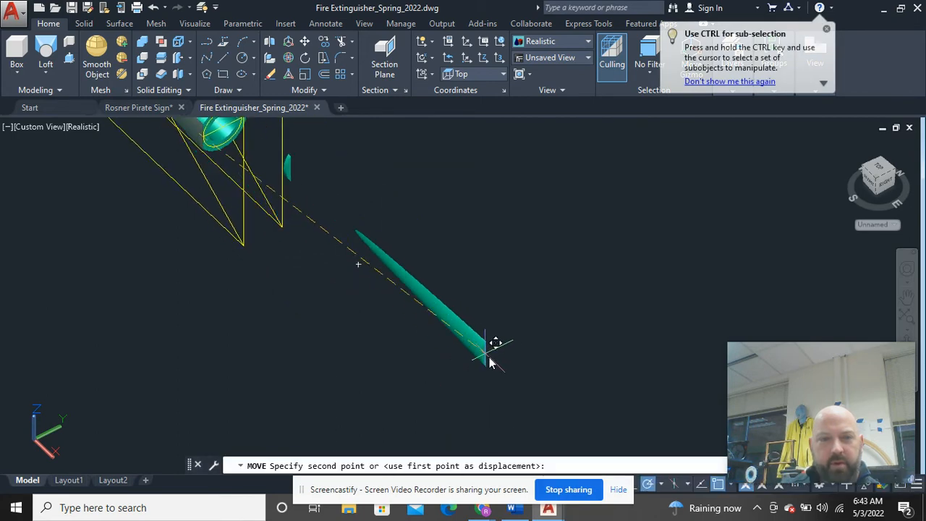
{"action": "left_click", "coordinate": [524, 382]}
{"action": "scroll", "coordinate": [550, 297], "scroll_direction": "down", "scroll_amount": 4}
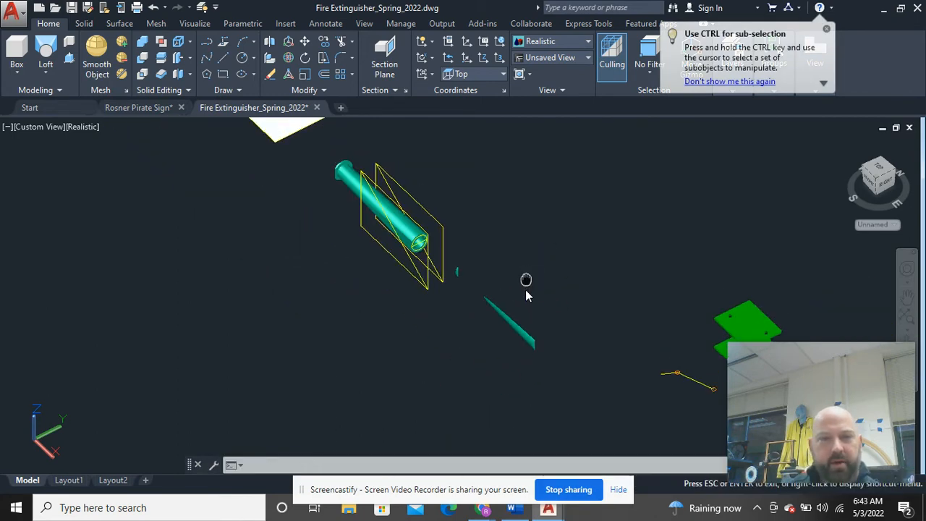
{"action": "scroll", "coordinate": [525, 278], "scroll_direction": "up", "scroll_amount": 3}
{"action": "left_click", "coordinate": [405, 253]}
{"action": "left_click", "coordinate": [394, 213]}
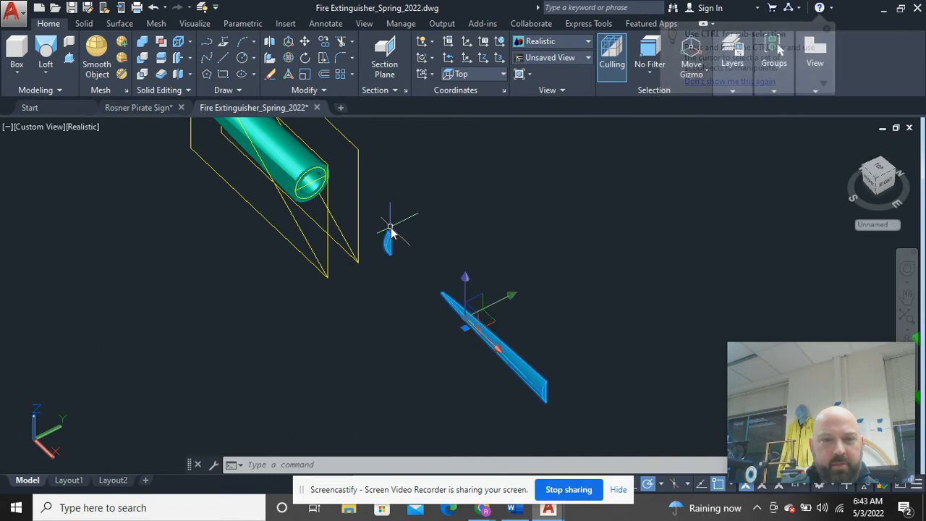
{"action": "middle_click_drag", "start_coordinate": [423, 258], "coordinate": [468, 333]}
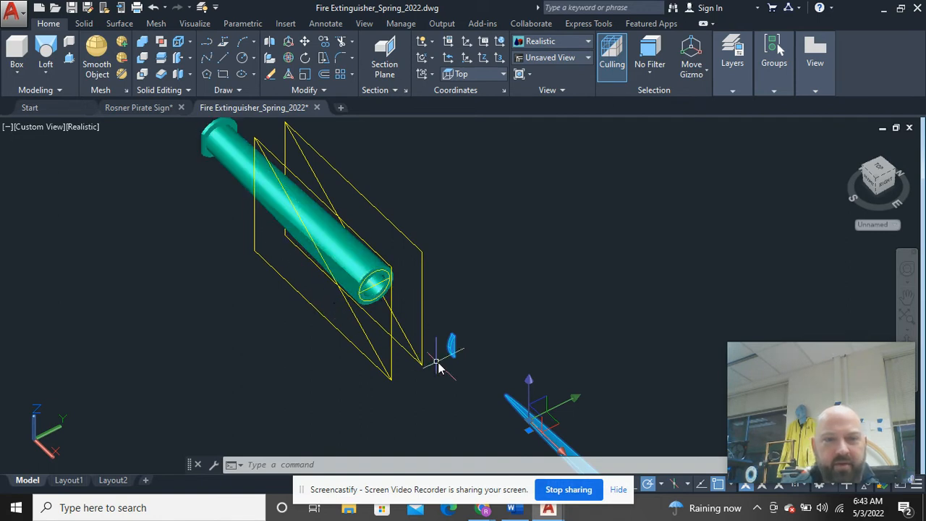
{"action": "middle_click_drag", "start_coordinate": [500, 352], "coordinate": [471, 316]}
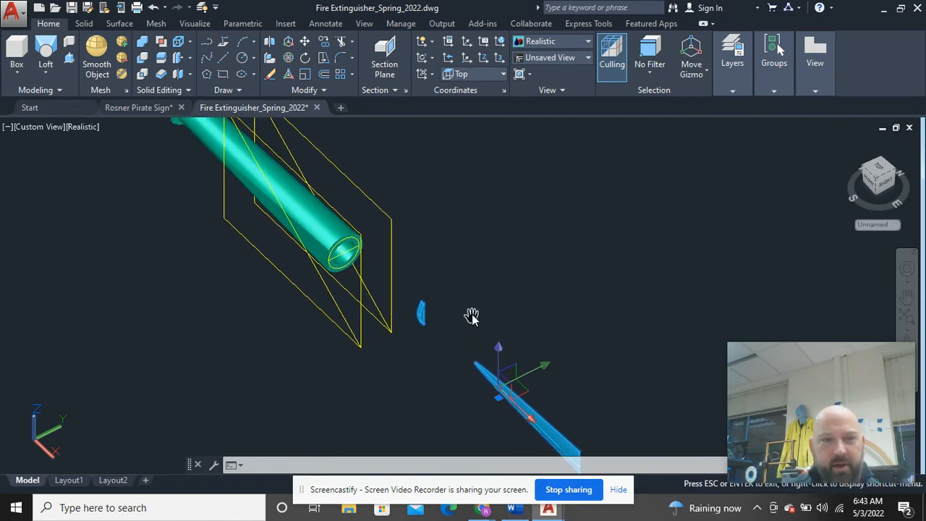
- Undo the move of the sliced-off side piece
{"action": "left_click", "coordinate": [154, 8]}
{"action": "left_click", "coordinate": [154, 8]}
{"action": "left_click", "coordinate": [154, 7]}
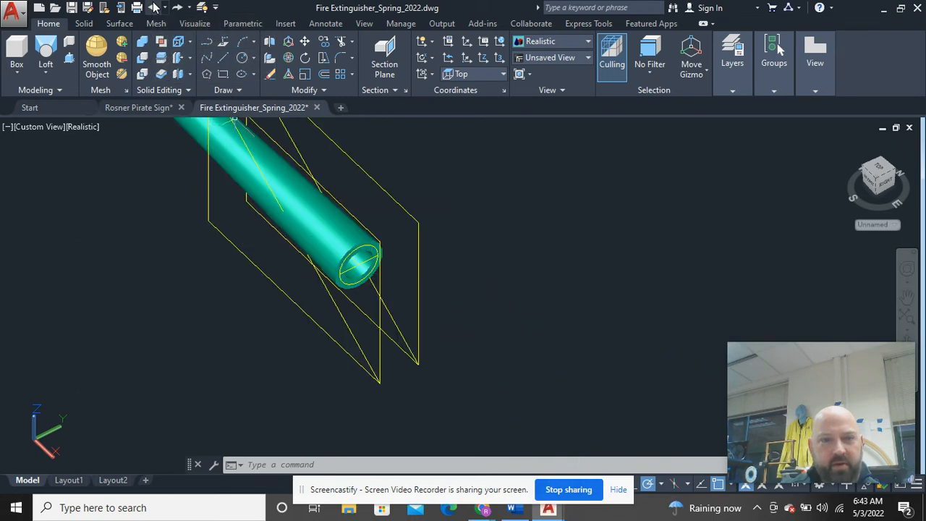
{"action": "middle_click_drag", "start_coordinate": [303, 259], "coordinate": [372, 377]}
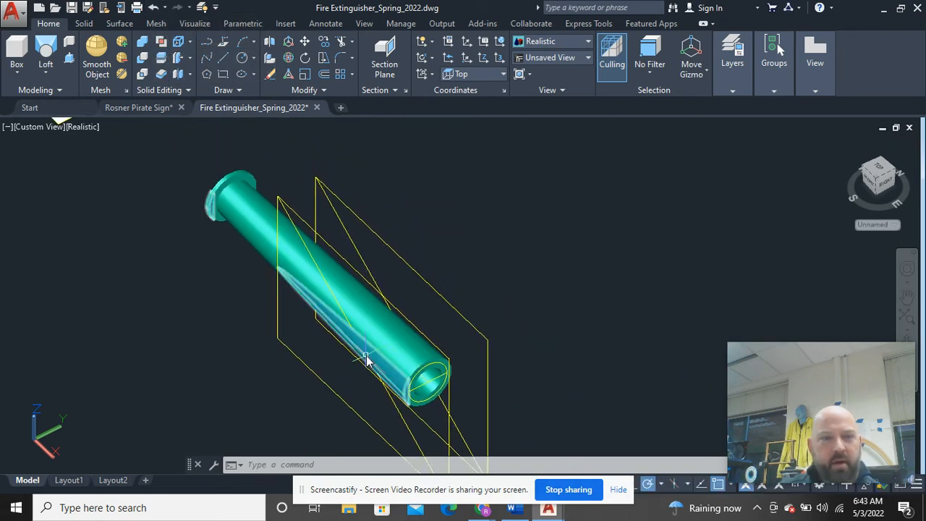
{"action": "scroll", "coordinate": [227, 267], "scroll_direction": "up", "scroll_amount": 2}
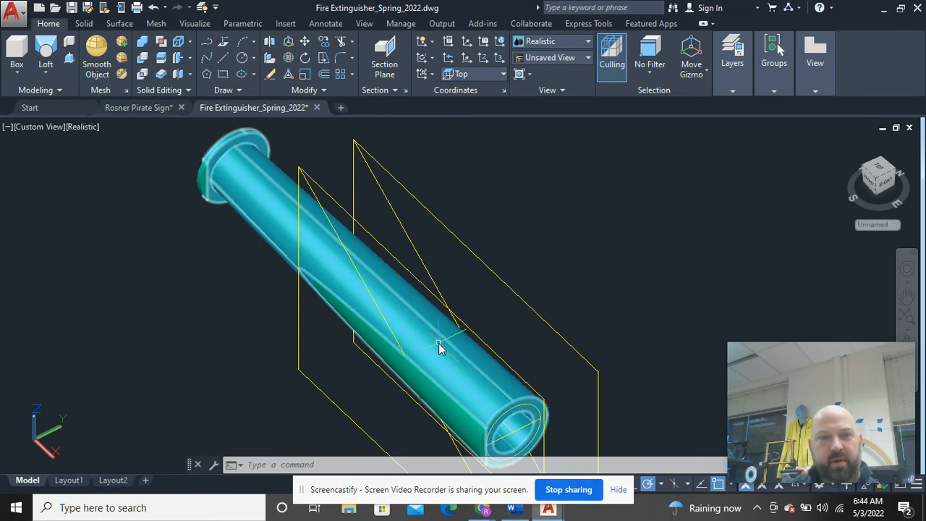
- Delete the sliced-off side piece along the front rectangle's side of the nozzle
{"action": "scroll", "coordinate": [448, 354], "scroll_direction": "down", "scroll_amount": 3}
{"action": "scroll", "coordinate": [423, 349], "scroll_direction": "down", "scroll_amount": 1}
{"action": "middle_click_drag", "start_coordinate": [420, 348], "coordinate": [367, 263]}
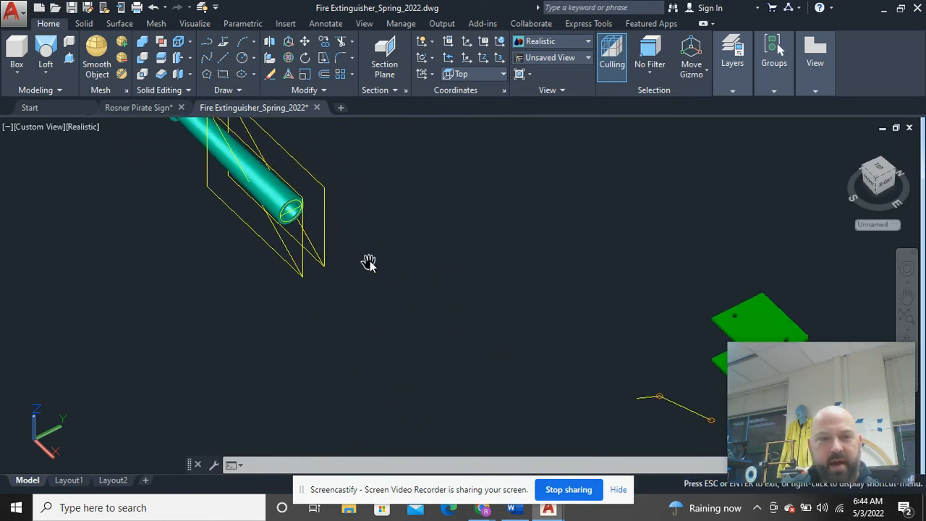
{"action": "scroll", "coordinate": [372, 268], "scroll_direction": "down", "scroll_amount": 2}
{"action": "middle_click_drag", "start_coordinate": [418, 284], "coordinate": [459, 343]}
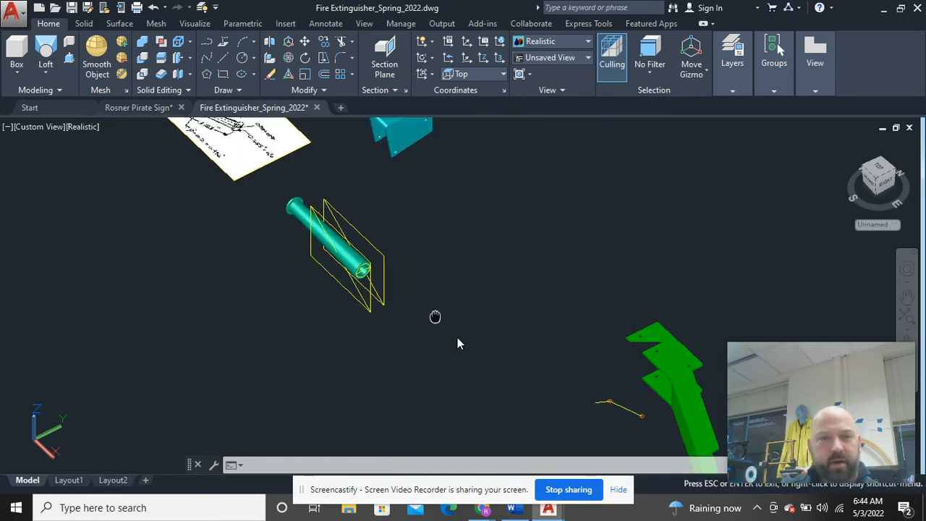
{"action": "scroll", "coordinate": [424, 306], "scroll_direction": "up", "scroll_amount": 4}
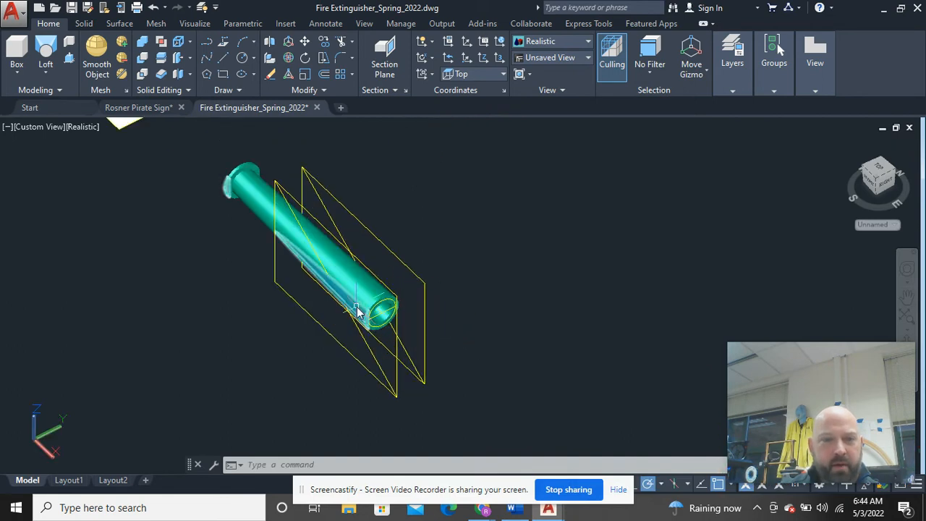
{"action": "left_click", "coordinate": [357, 310]}
{"action": "key", "text": "Escape"}
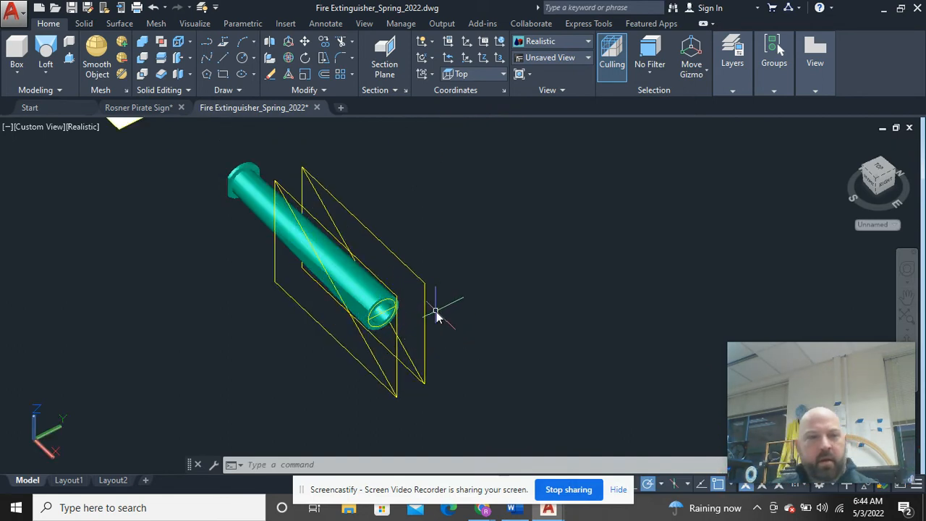
- Slice the nozzle with the planar Object option, using the rectangle on its opposite side as the cutting plane and keeping both sides
{"action": "scroll", "coordinate": [205, 210], "scroll_direction": "up", "scroll_amount": 4}
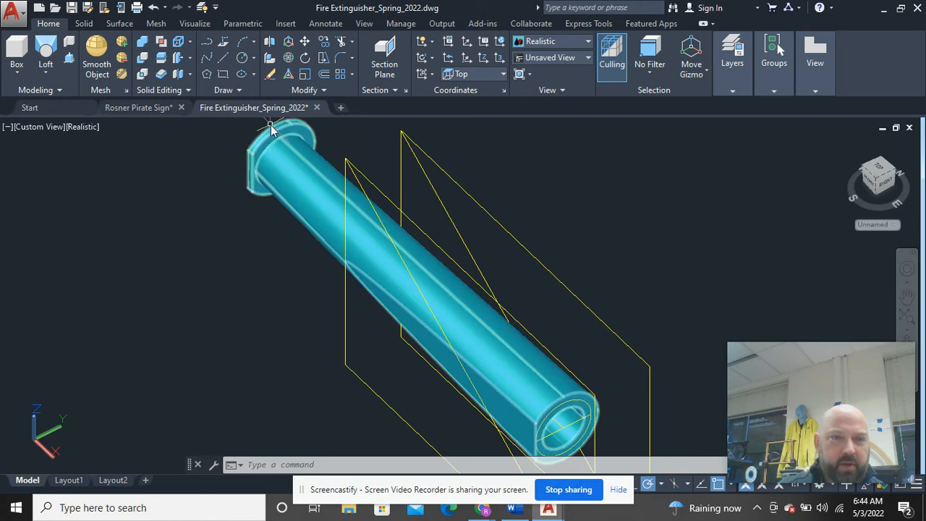
{"action": "scroll", "coordinate": [439, 265], "scroll_direction": "down", "scroll_amount": 2}
{"action": "middle_click_drag", "start_coordinate": [566, 296], "coordinate": [385, 266]}
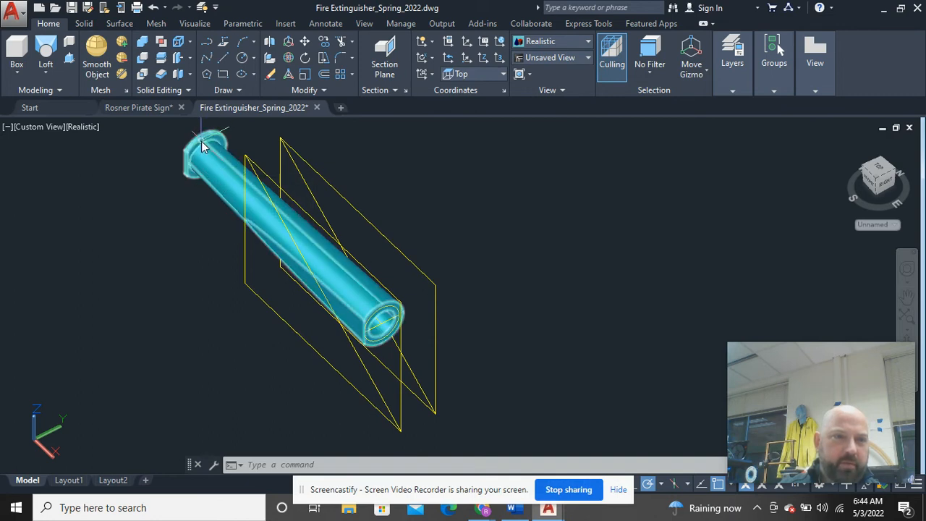
{"action": "mouse_move", "coordinate": [203, 143]}
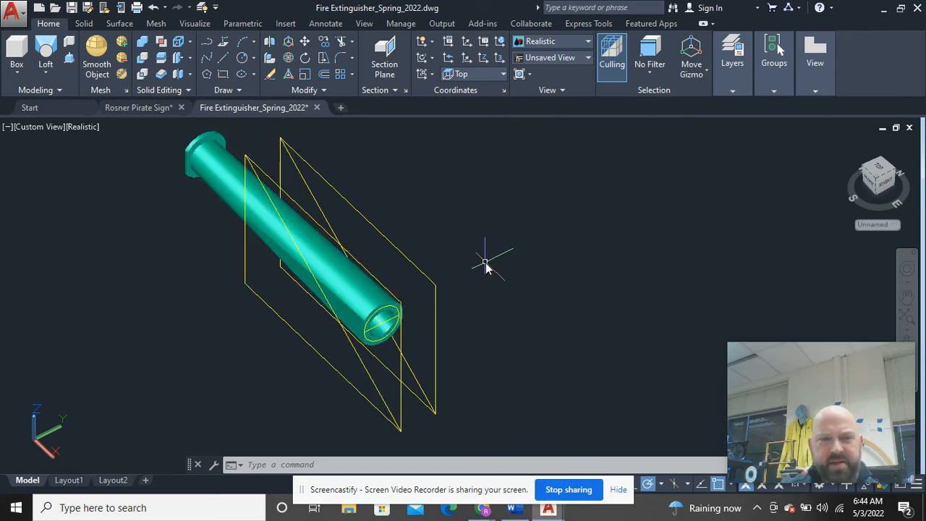
{"action": "middle_click_drag", "start_coordinate": [480, 275], "coordinate": [378, 277], "text": "shift"}
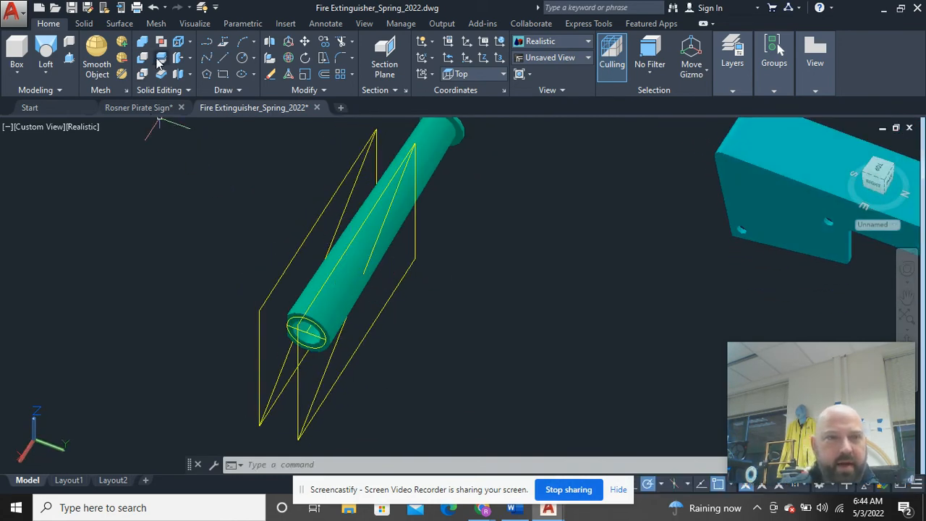
{"action": "key", "text": "Return"}
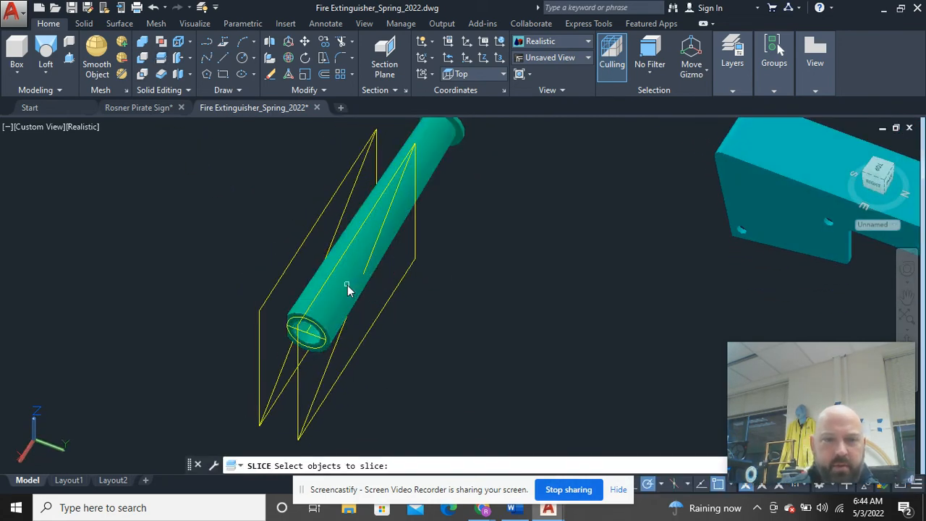
{"action": "left_click", "coordinate": [348, 287]}
{"action": "key", "text": "Return"}
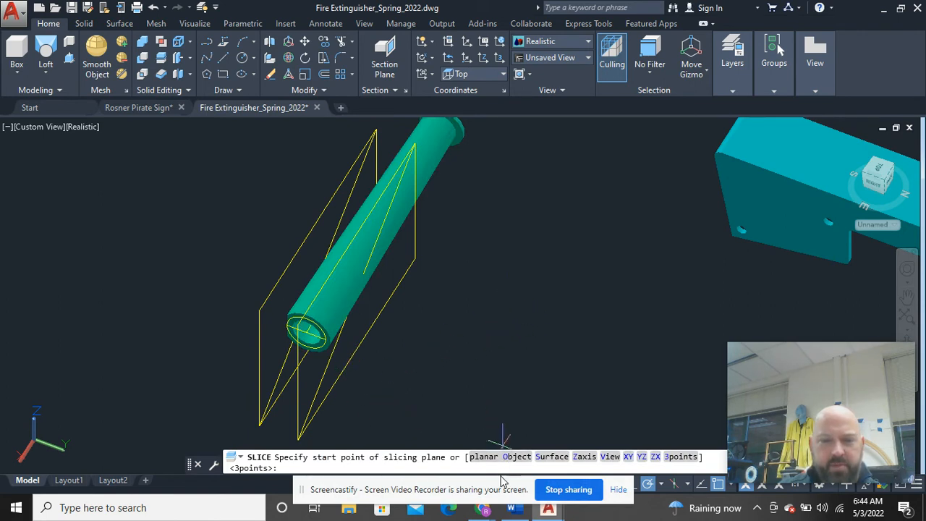
{"action": "left_click", "coordinate": [515, 457]}
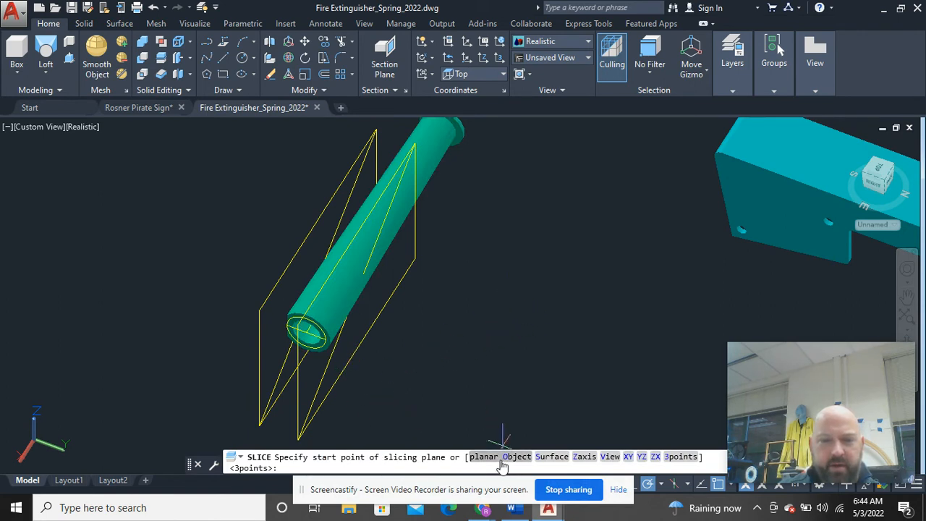
{"action": "left_click", "coordinate": [354, 356]}
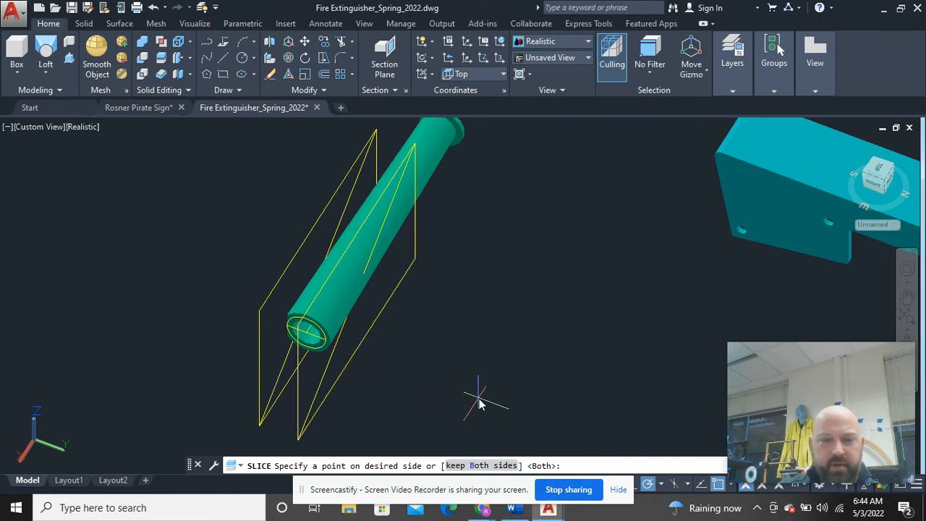
{"action": "left_click", "coordinate": [484, 464]}
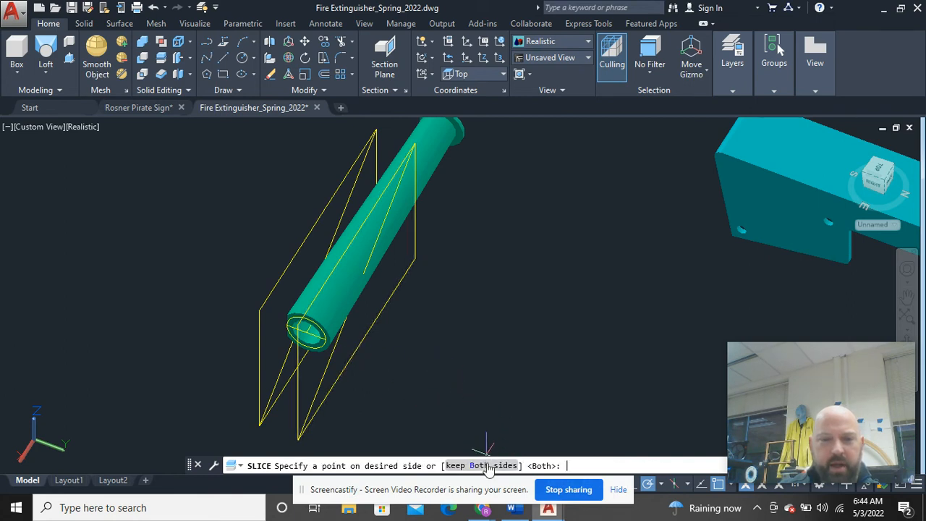
- Delete the second sliced-off side piece, along with both construction rectangles and their diagonals around the nozzle
{"action": "left_click", "coordinate": [338, 332]}
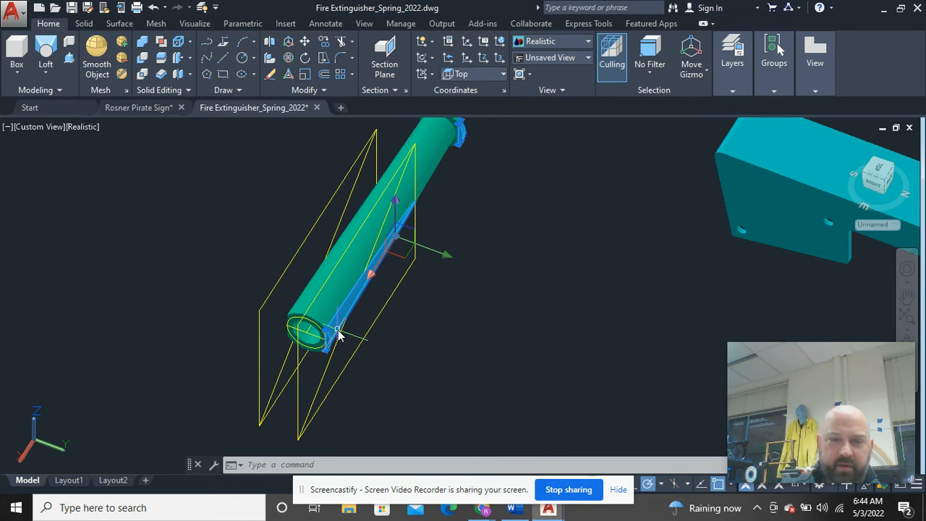
{"action": "key", "text": "Delete"}
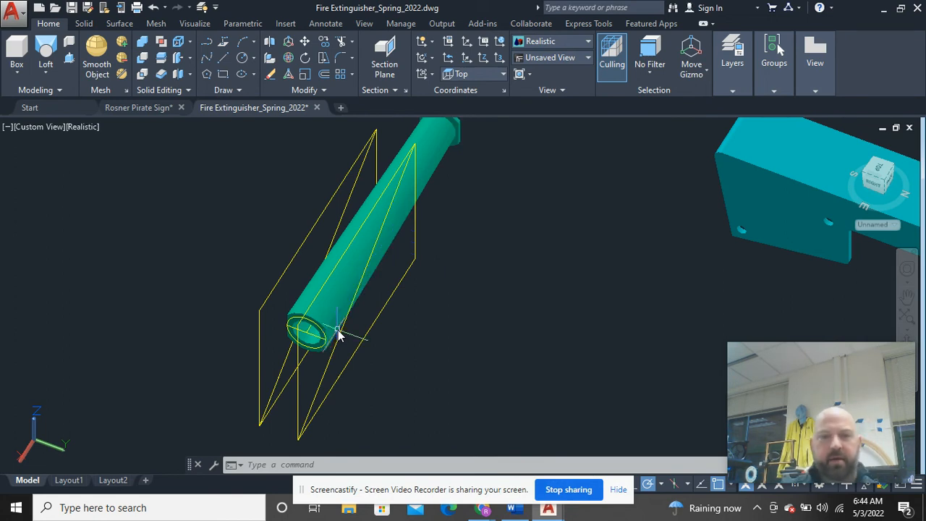
{"action": "left_click", "coordinate": [372, 414]}
{"action": "left_click", "coordinate": [252, 393]}
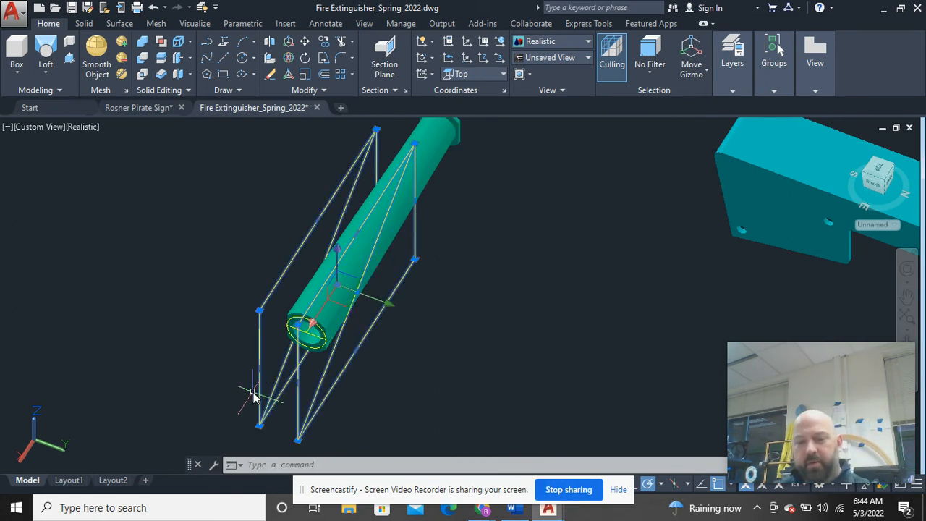
{"action": "key", "text": "Delete"}
- Examine the flats cut on the nozzle's sides, from the open wide end to the flange
{"action": "middle_click_drag", "start_coordinate": [258, 386], "coordinate": [355, 318], "text": "shift"}
{"action": "scroll", "coordinate": [355, 323], "scroll_direction": "up", "scroll_amount": 5}
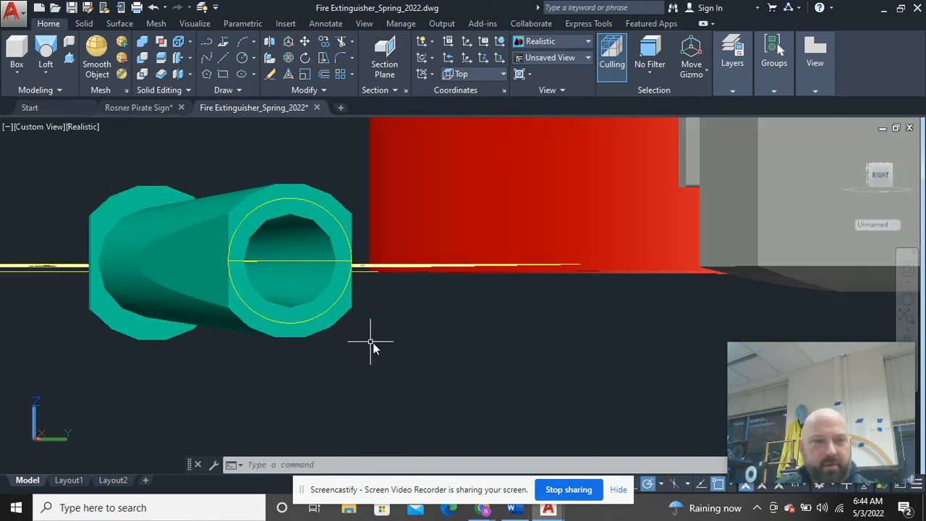
{"action": "scroll", "coordinate": [352, 311], "scroll_direction": "down", "scroll_amount": 5}
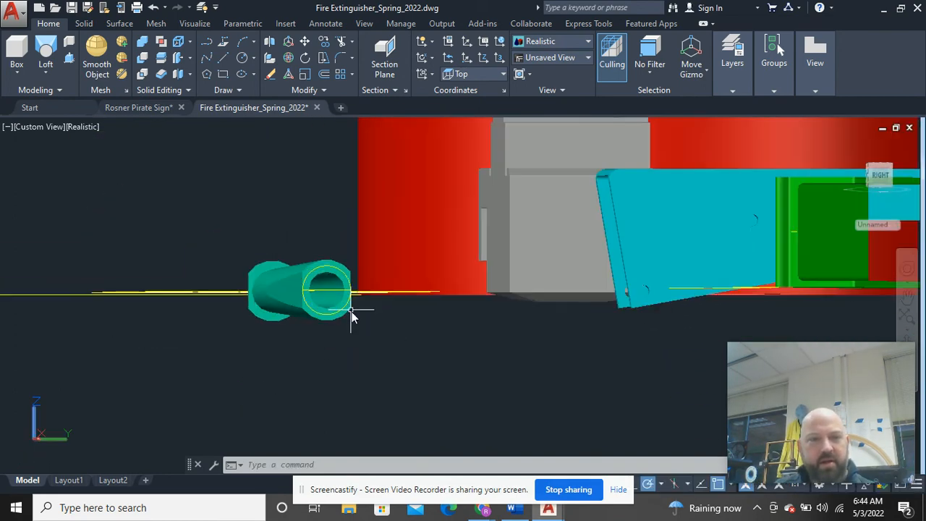
{"action": "middle_click_drag", "start_coordinate": [325, 336], "coordinate": [334, 288], "text": "shift"}
{"action": "scroll", "coordinate": [334, 288], "scroll_direction": "up", "scroll_amount": 3}
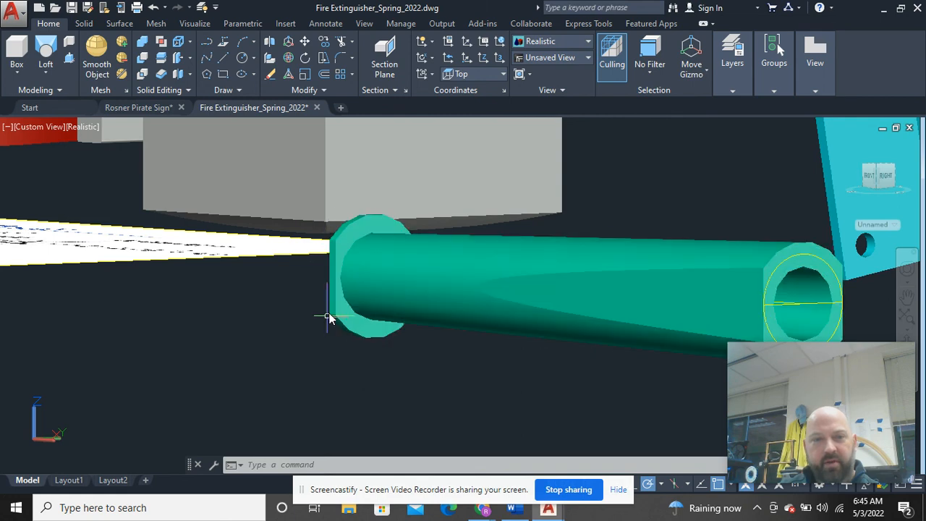
{"action": "scroll", "coordinate": [326, 345], "scroll_direction": "down", "scroll_amount": 2}
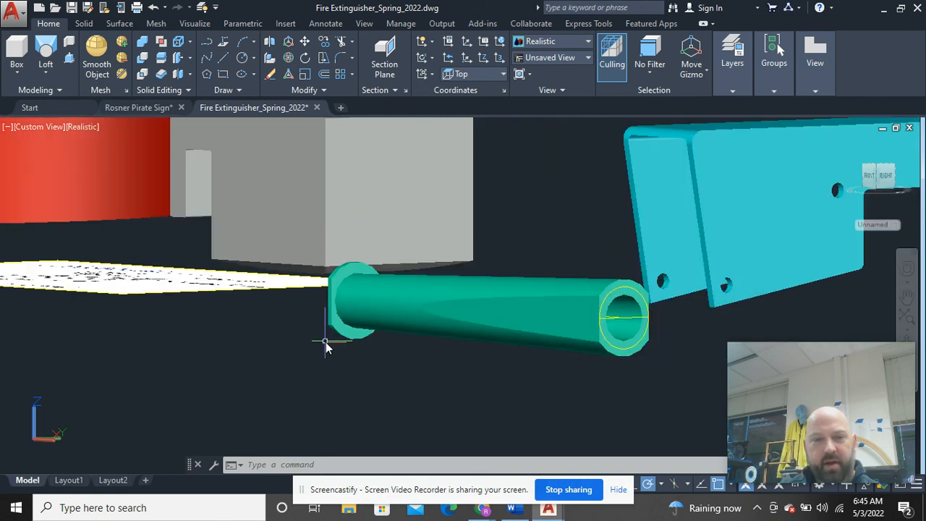
{"action": "scroll", "coordinate": [354, 348], "scroll_direction": "down", "scroll_amount": 3}
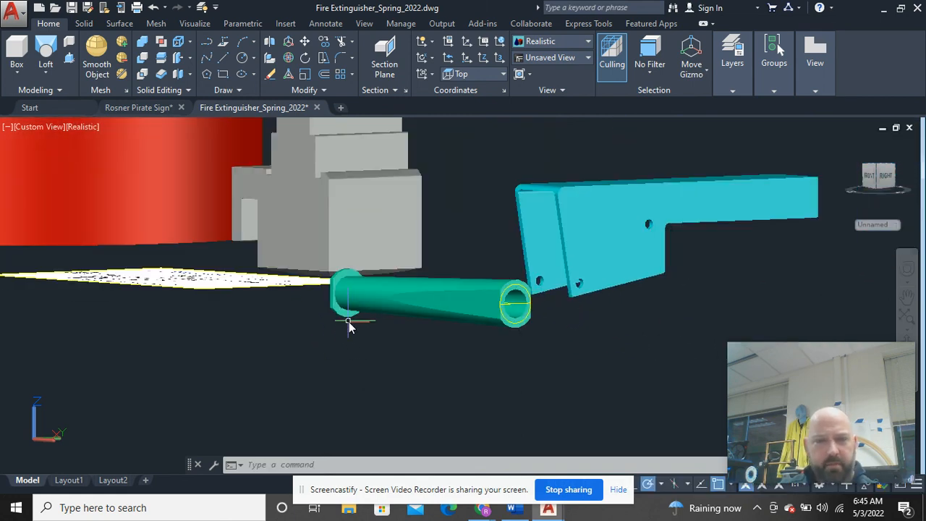
- Delete the nozzle's reference sketch image lying beside the finished part
{"action": "middle_click_drag", "start_coordinate": [349, 327], "coordinate": [463, 401], "text": "shift"}
{"action": "scroll", "coordinate": [403, 356], "scroll_direction": "down", "scroll_amount": 2}
{"action": "left_click", "coordinate": [300, 355]}
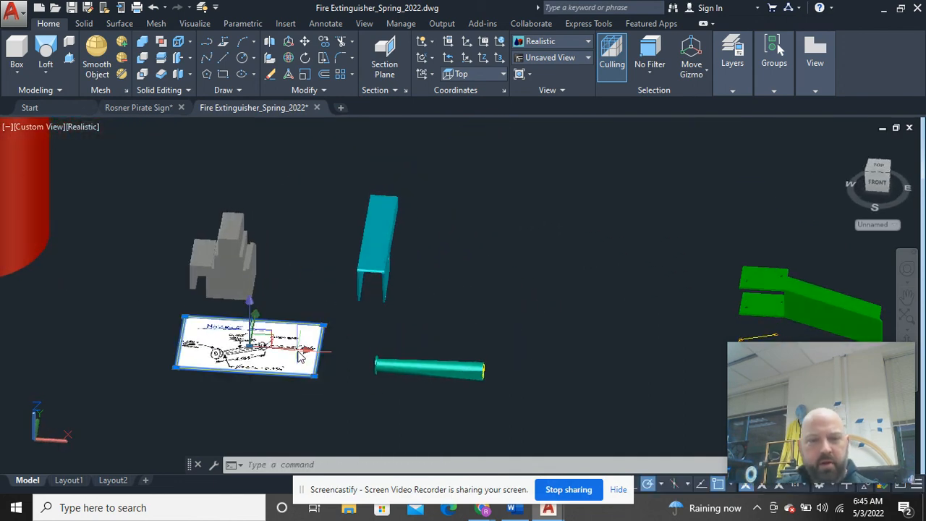
{"action": "key", "text": "Delete"}
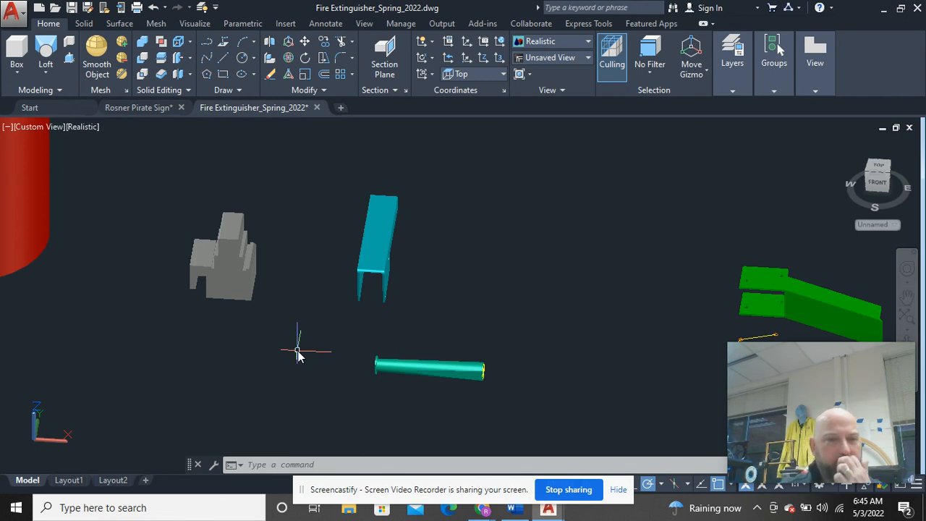